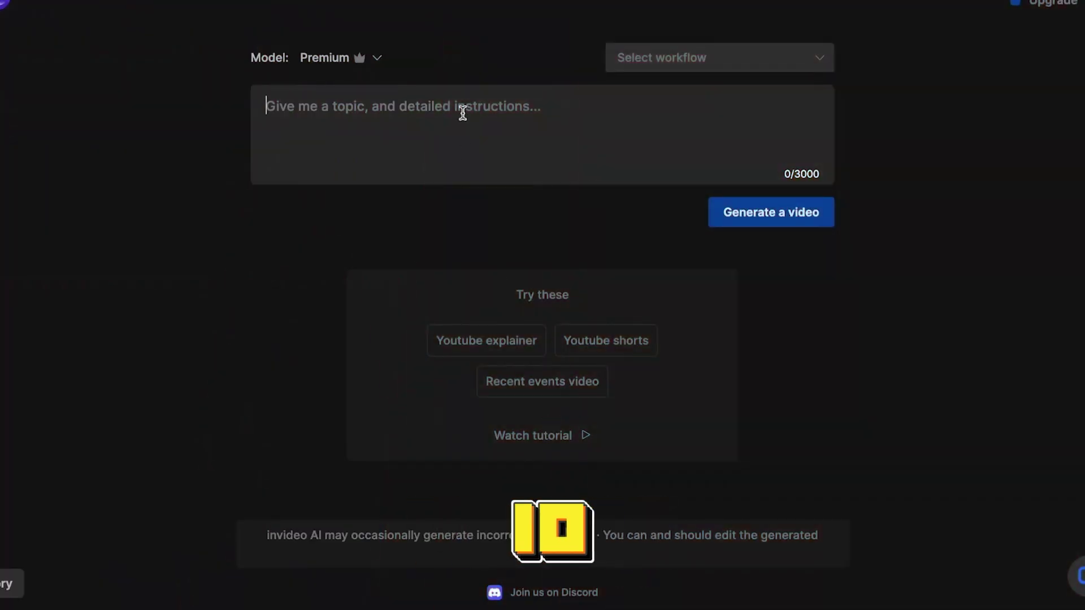
- Enter the YouTube Shorts prompt '5 Morning Habits That Will Change Your Life', browse the page, and go to invideo AI sign-up
text(Create a video for YouTube Shor)
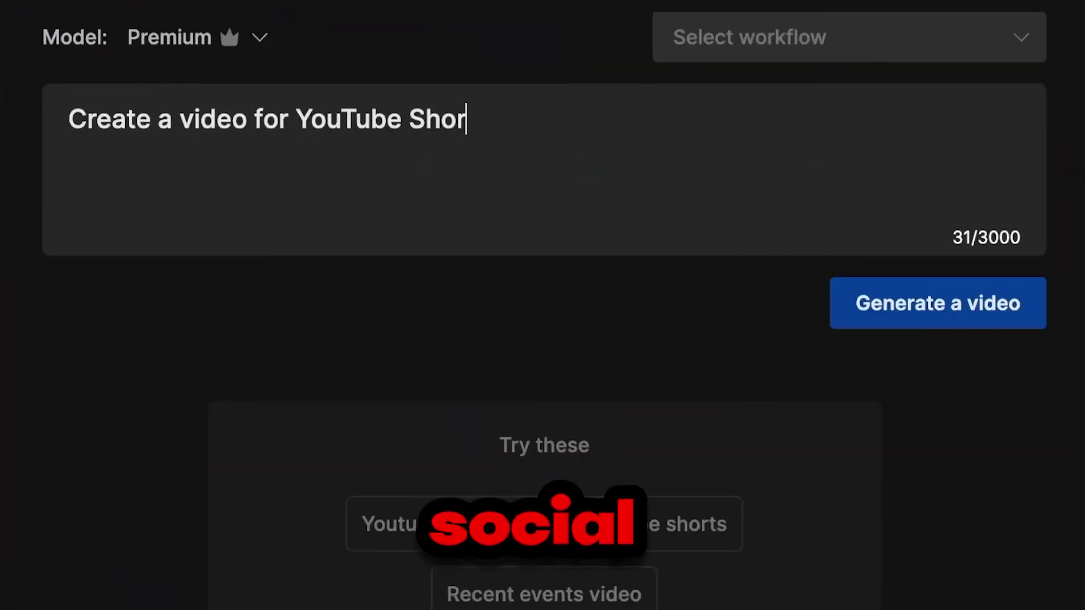
text(ts on '5 Morning Habits That Will Change Your Life'.)
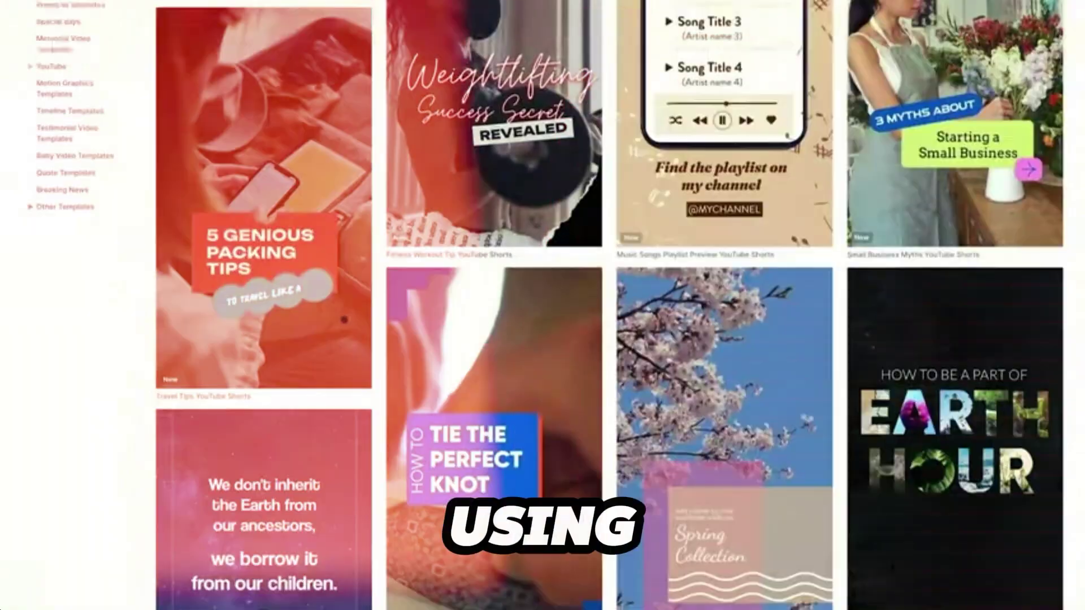
scroll(543, 305, down, 15)
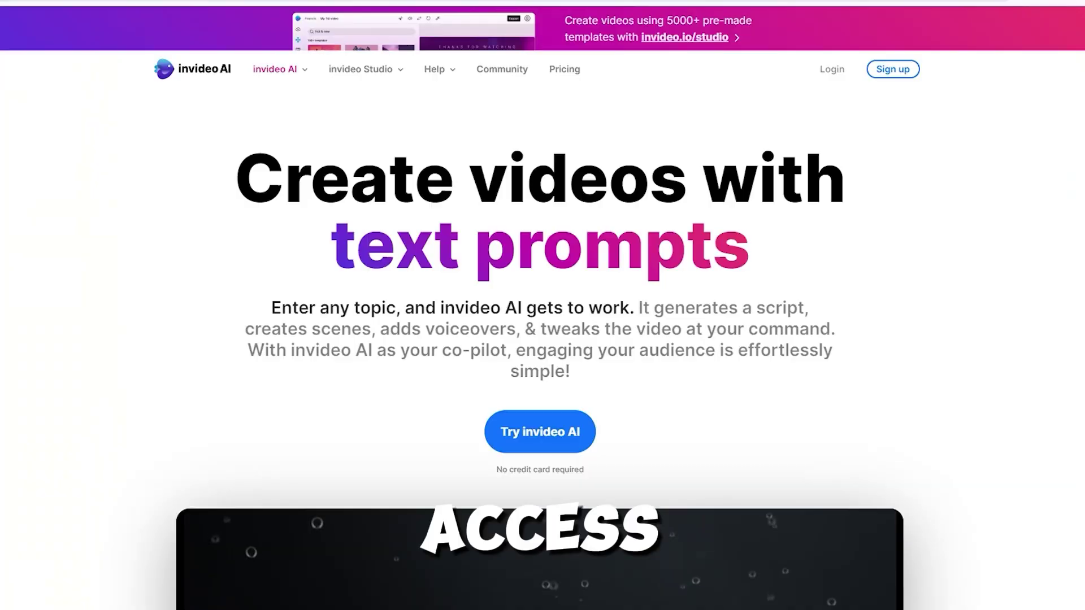
scroll(542, 305, down, 12)
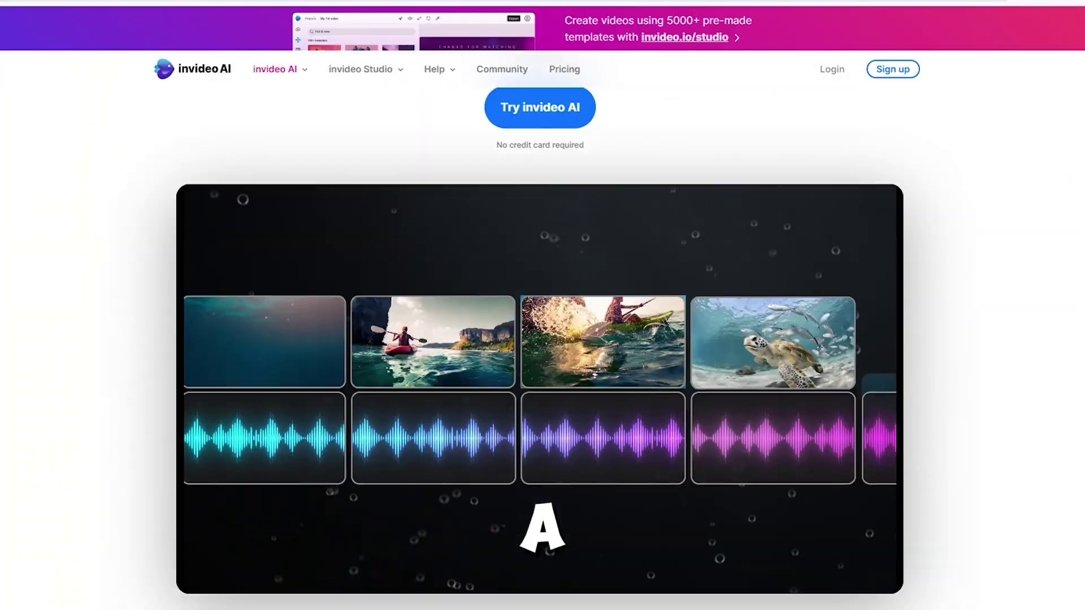
scroll(542, 305, down, 10)
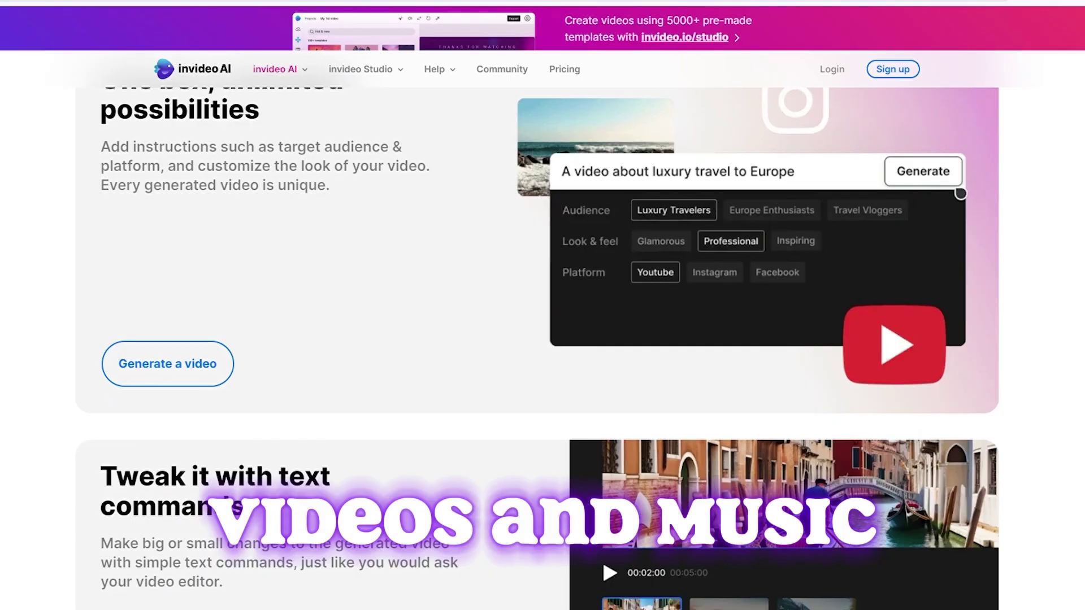
scroll(542, 305, down, 20)
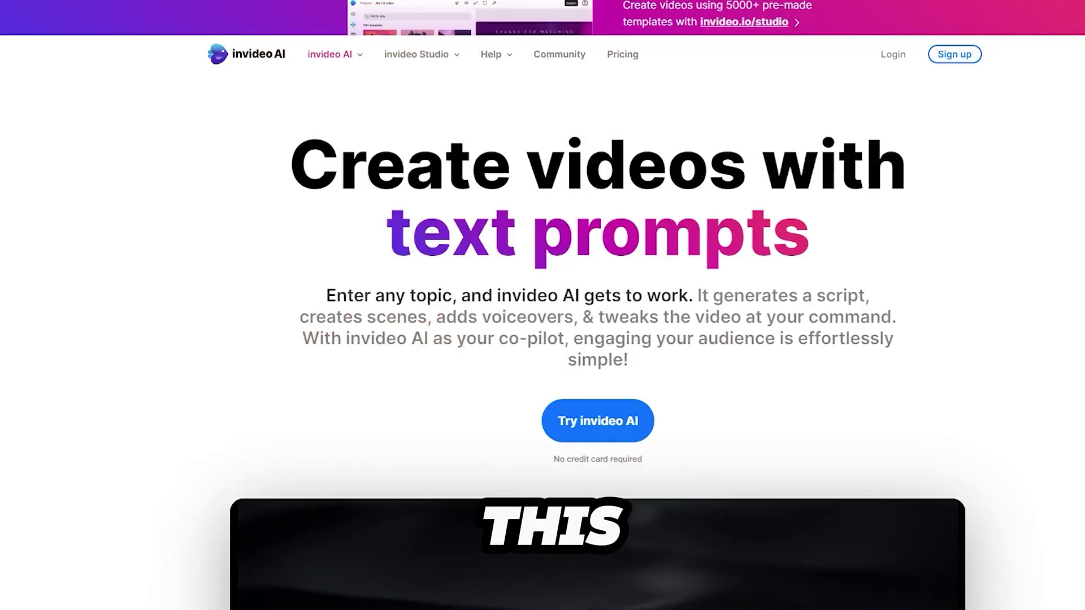
click(586, 425)
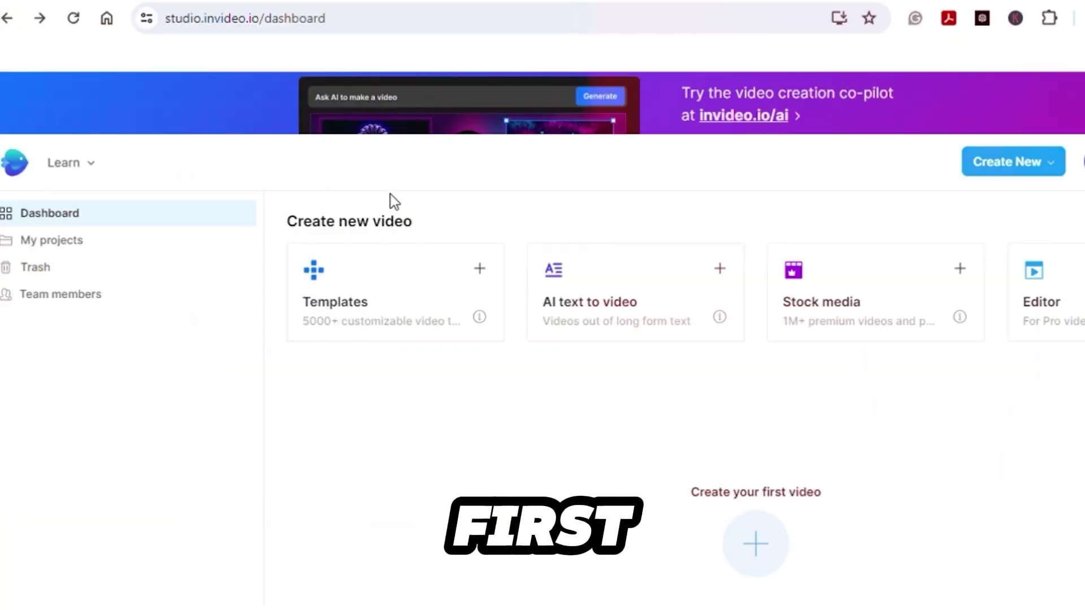
- Start an AI text-to-video project and open the Retro Travel Vlog Slideshow template in Portrait
click(584, 287)
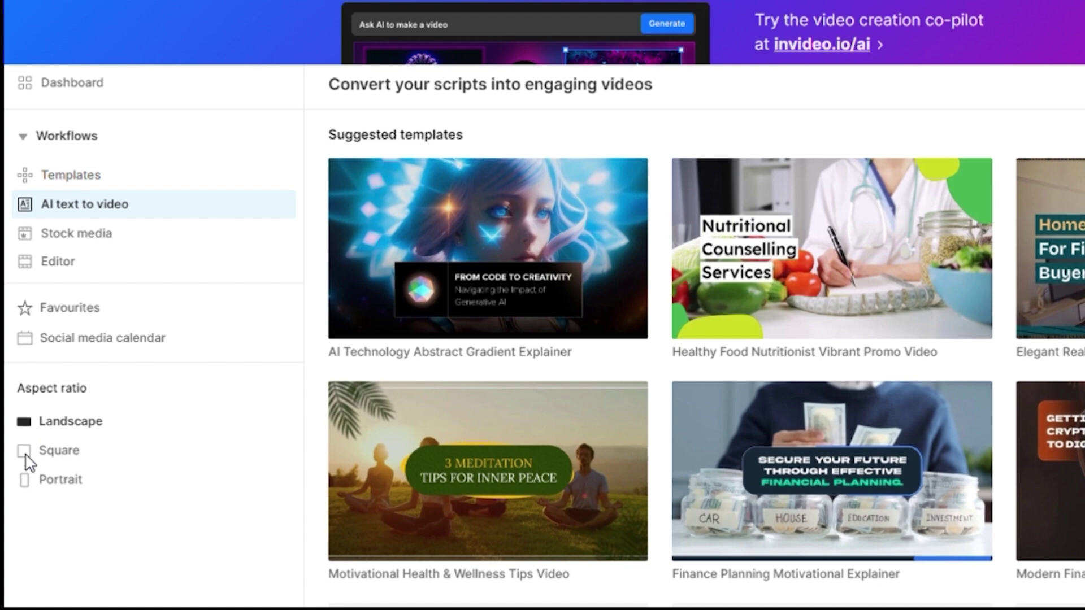
scroll(927, 344, down, 5)
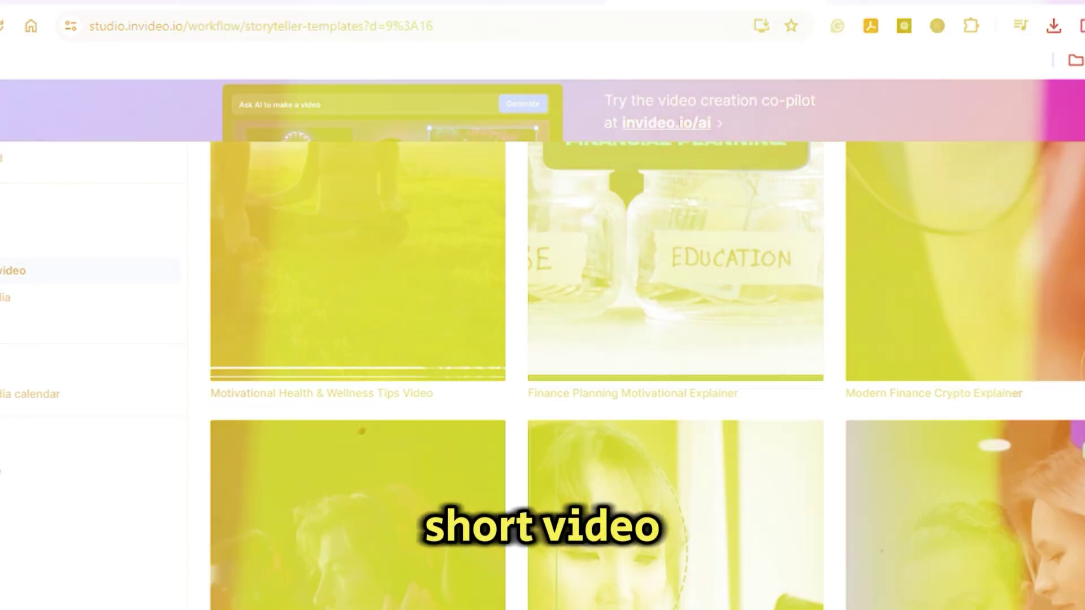
scroll(621, 350, down, 5)
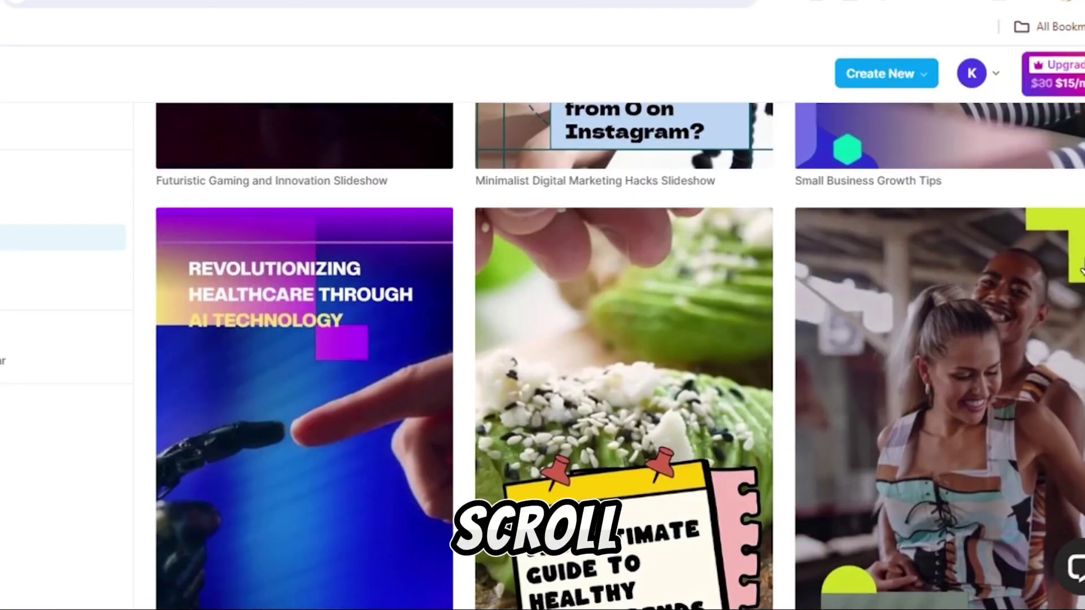
scroll(620, 341, up, 10)
scroll(621, 341, down, 5)
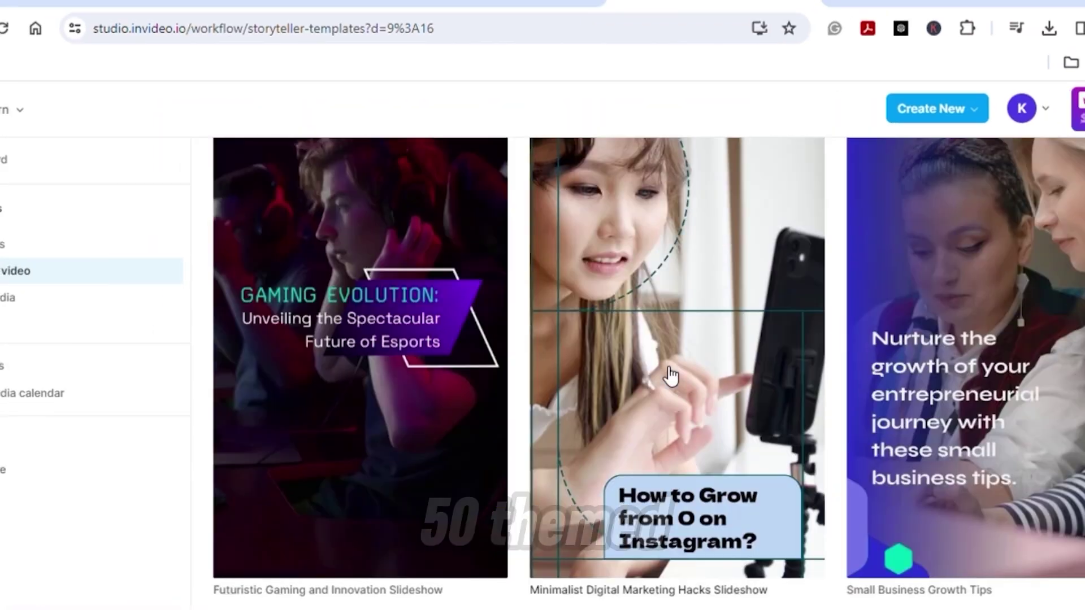
scroll(671, 375, down, 15)
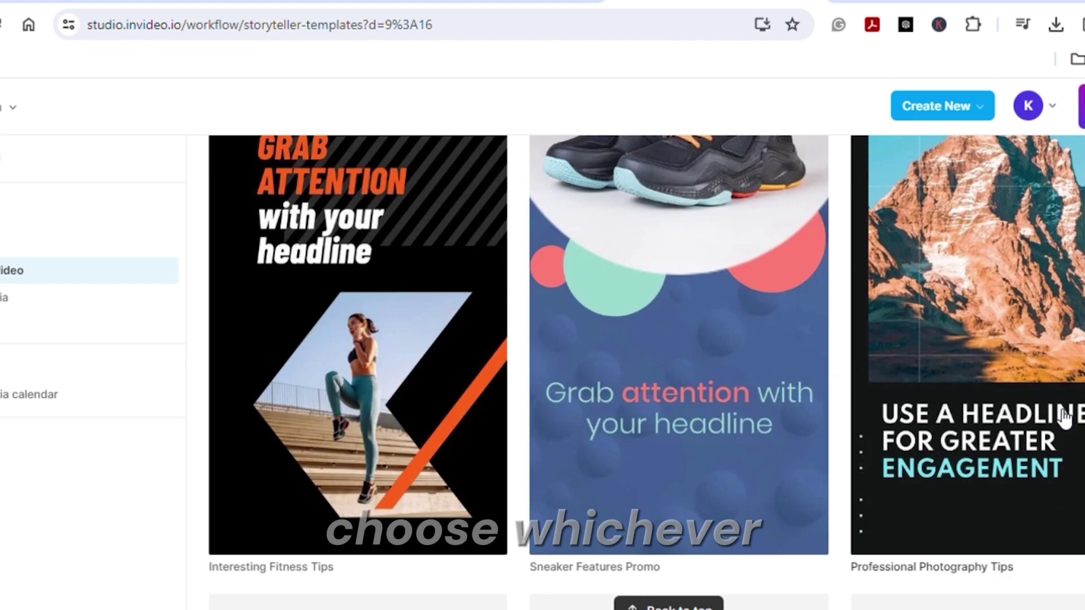
scroll(615, 415, up, 15)
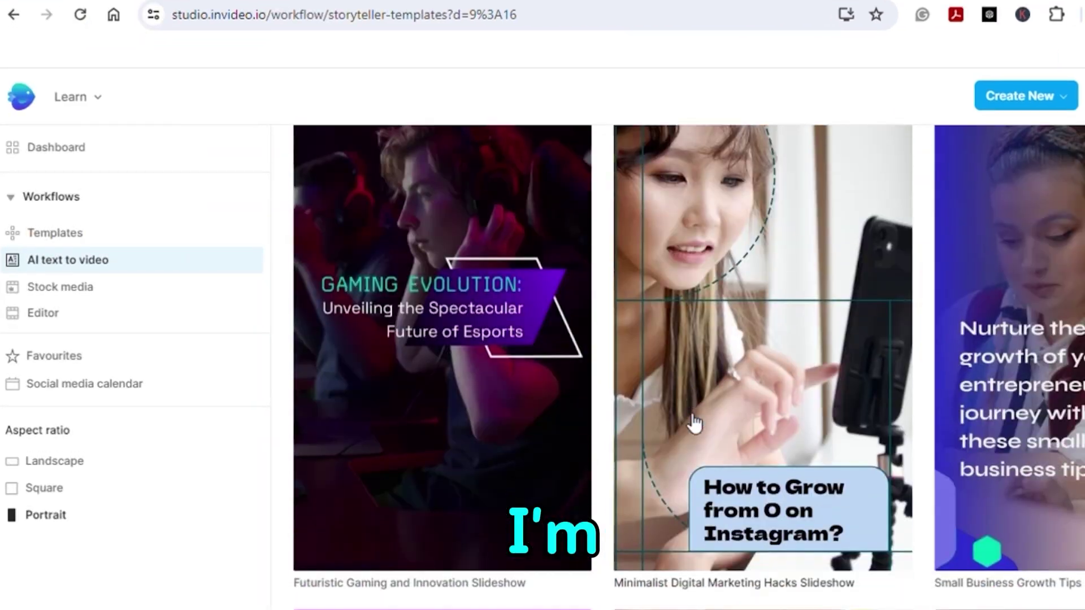
scroll(695, 423, down, 5)
click(814, 497)
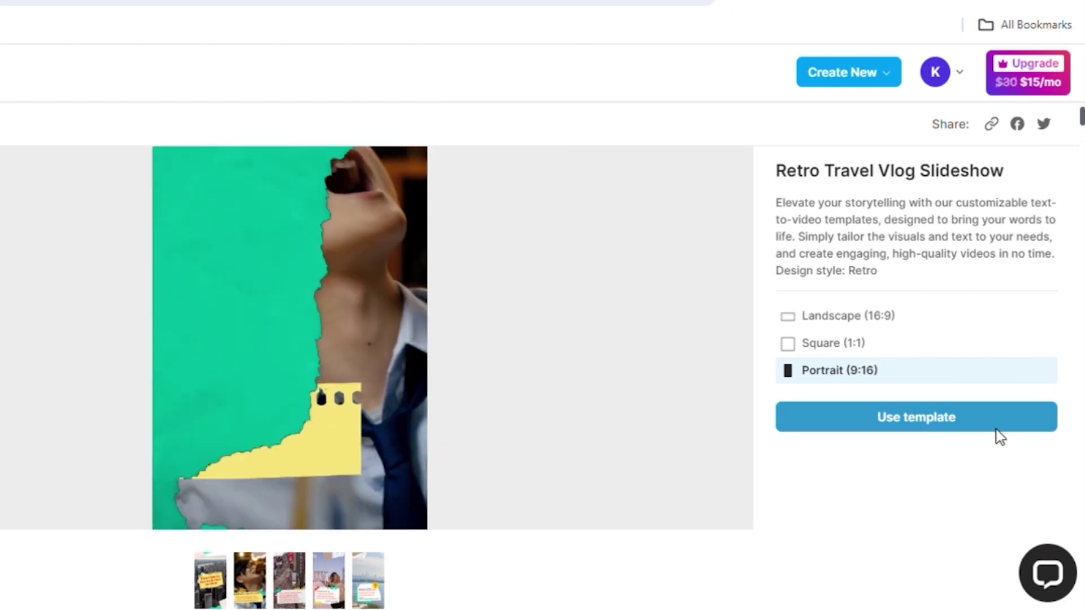
- Use the template and paste the title and the ChatGPT Royal Family script into the script box
click(910, 417)
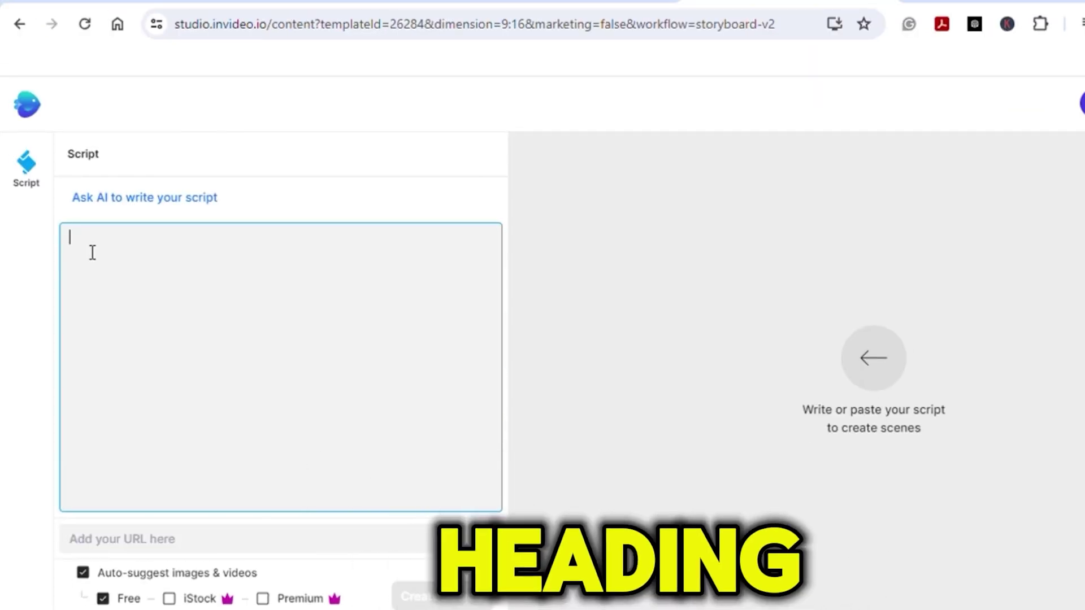
text(Top 5 Dark Facts about the Royal Family)
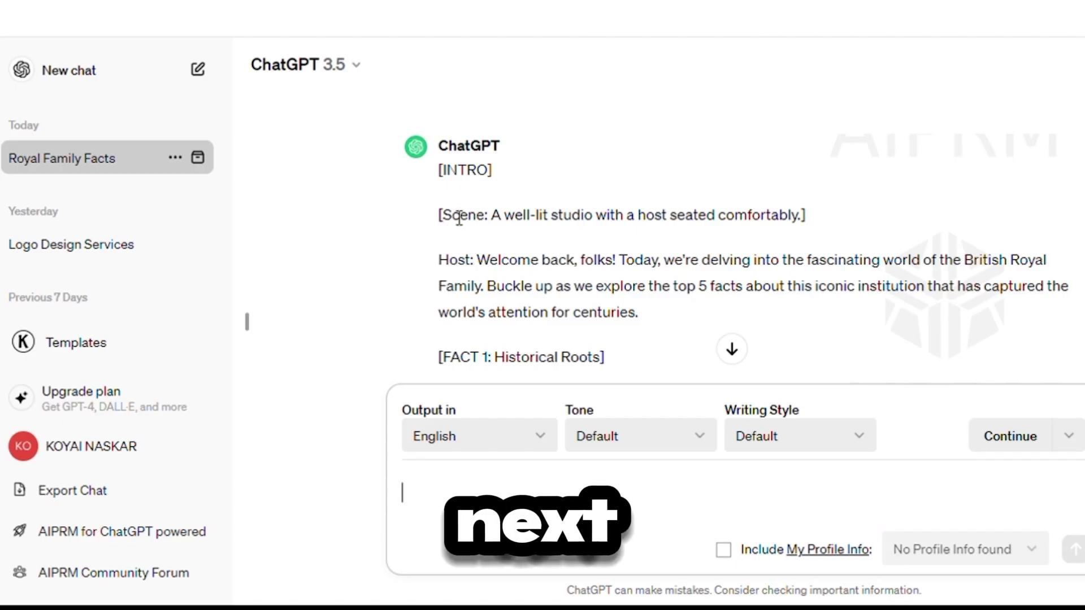
drag(453, 185, 929, 256)
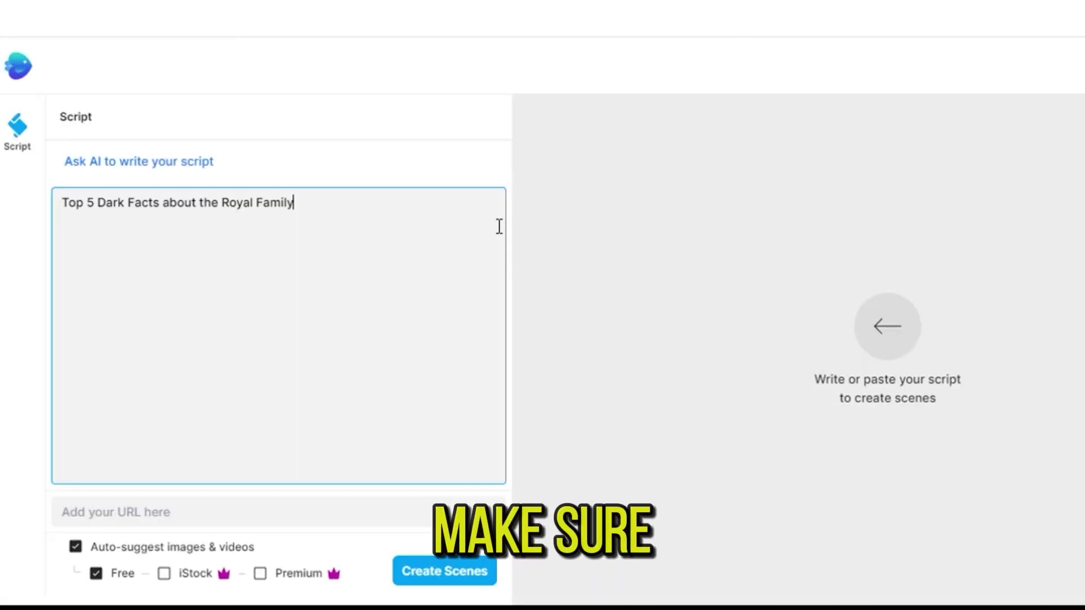
key(ctrl+v)
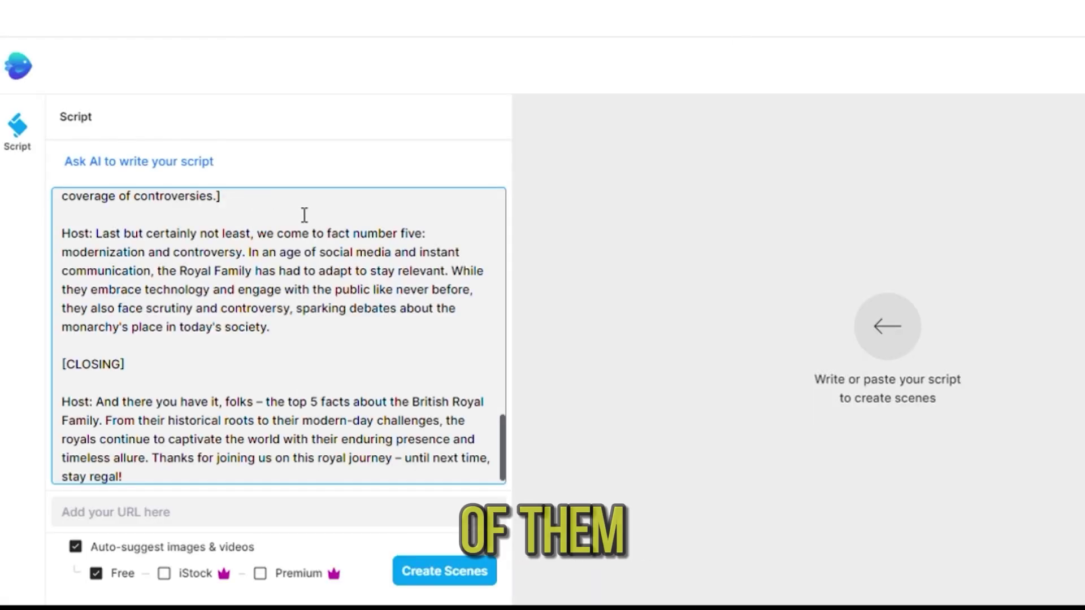
- Keep Auto-suggest Free media enabled and create the storyboard scenes from the script
scroll(362, 419, up, 15)
scroll(322, 381, down, 10)
scroll(322, 367, up, 10)
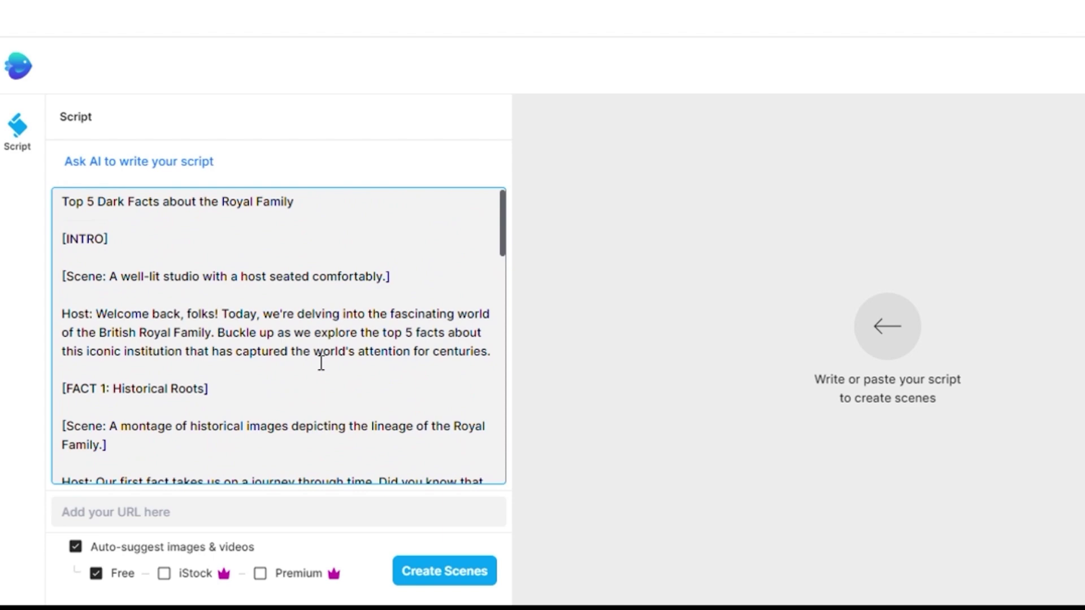
click(76, 548)
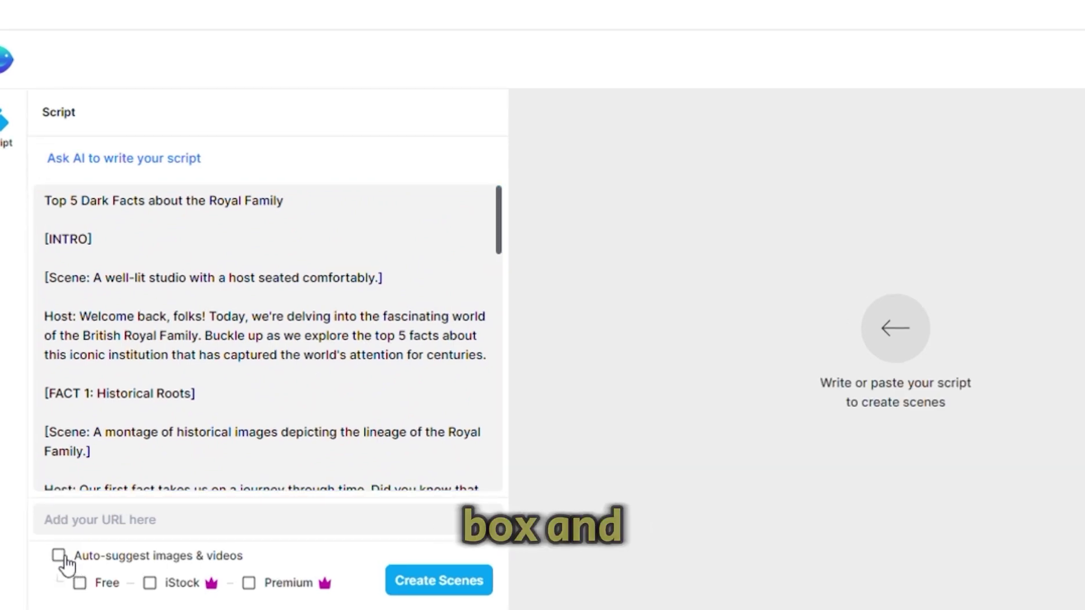
click(60, 556)
click(435, 581)
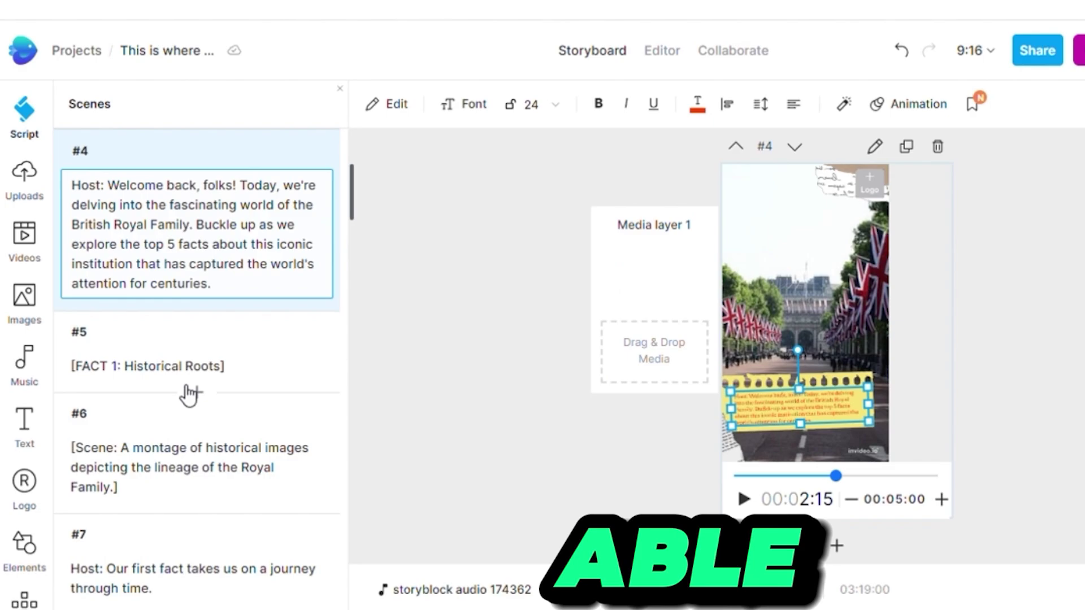
- Review the storyboard scenes and export the video at 1080p with stock watermarks and normal branding
click(177, 455)
scroll(283, 332, up, 10)
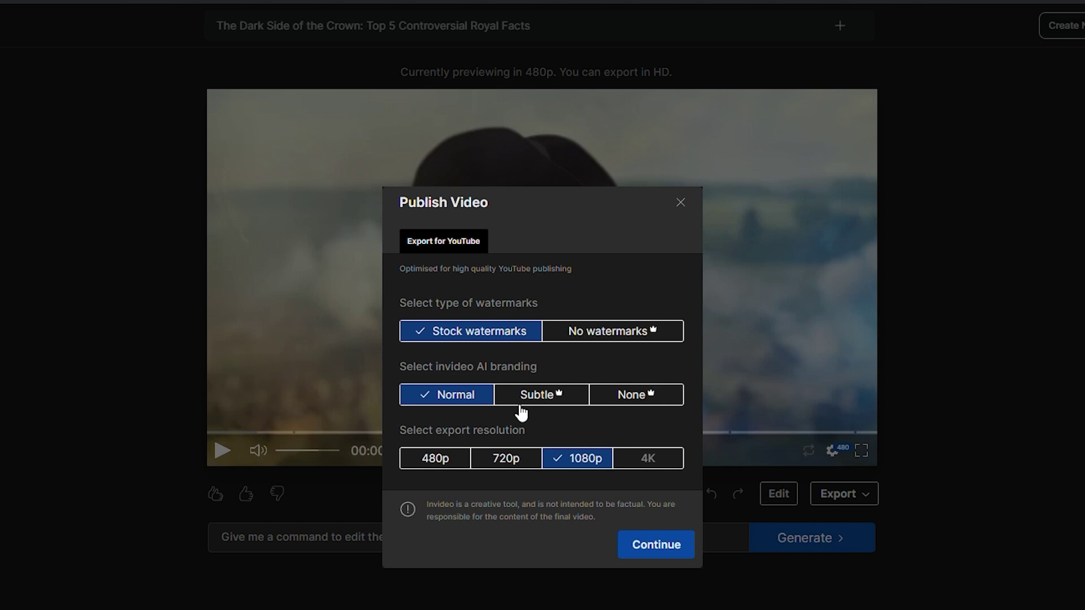
click(643, 556)
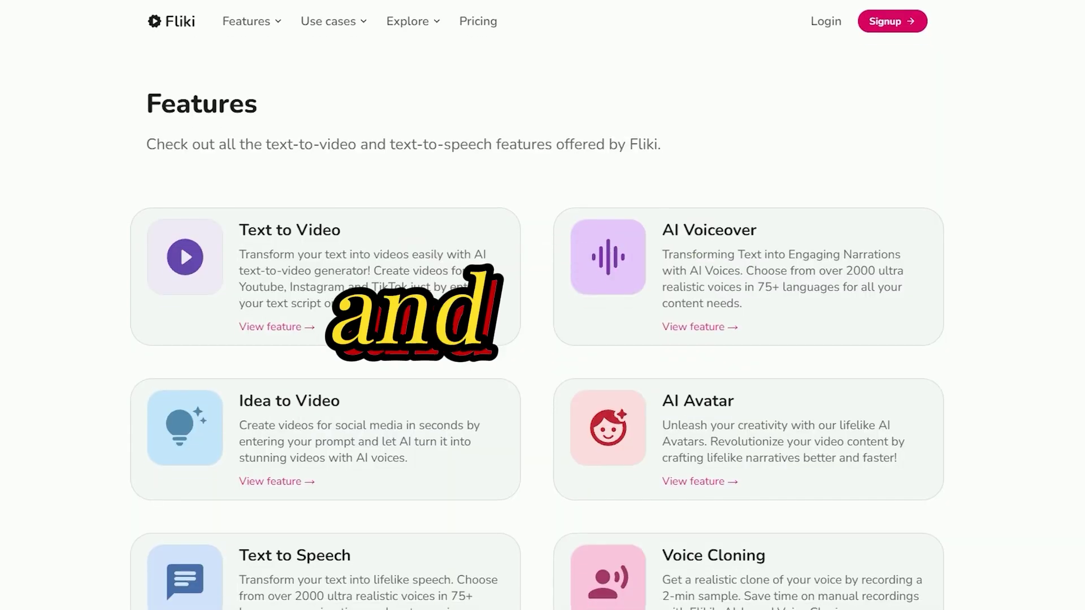
- Scroll through Fliki's Features page listing Text to Video, AI Voiceover and Idea to Video
scroll(537, 311, down, 9)
scroll(537, 311, down, 2)
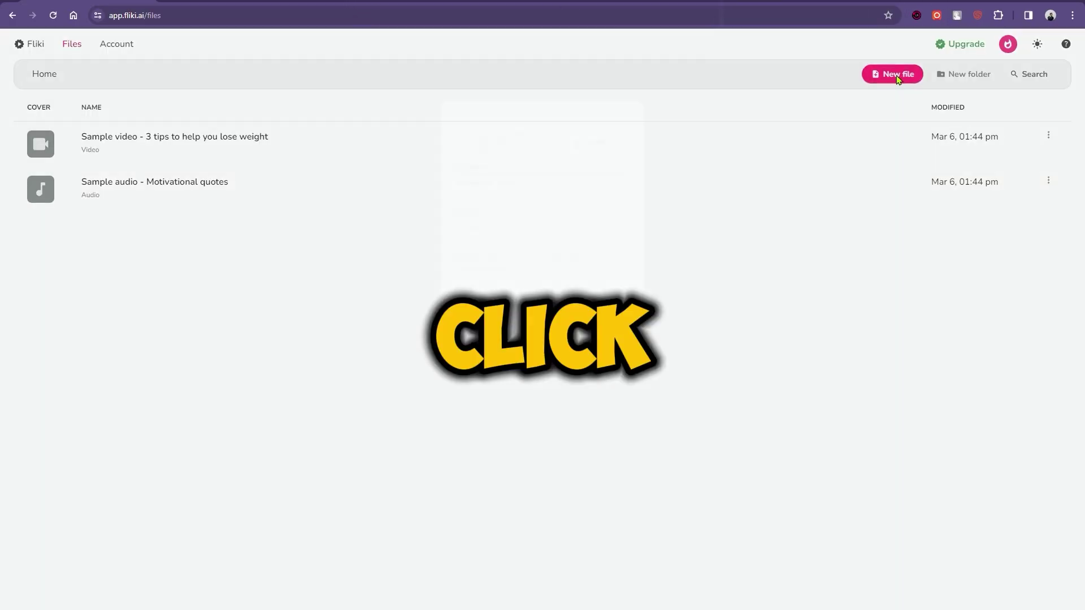
- Create a new Fliki file named 'Top 5 Travel Destination'
click(897, 76)
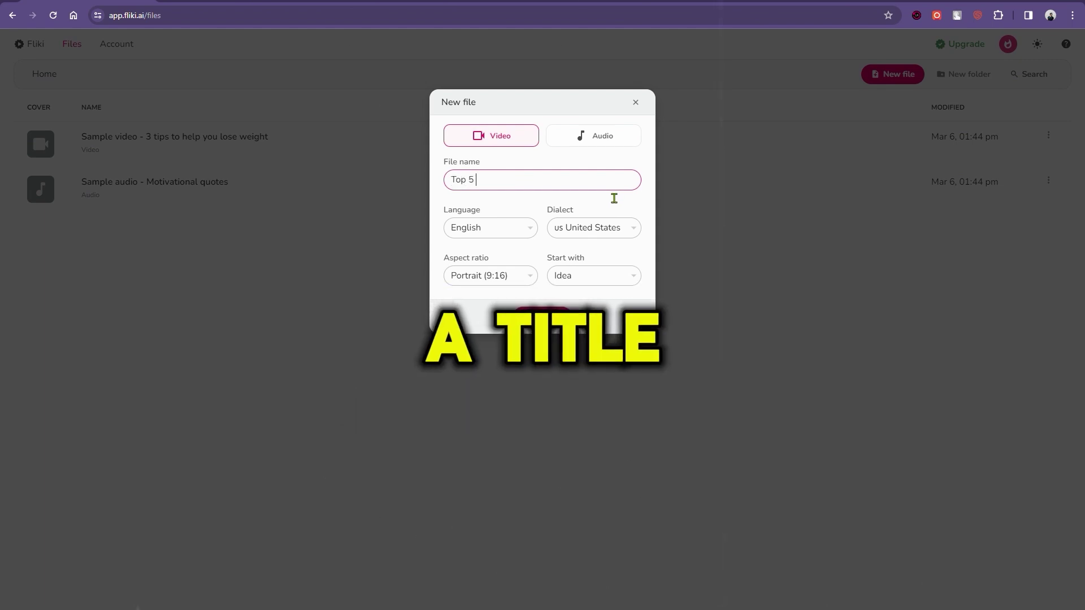
text(Top 5 Travel Destination)
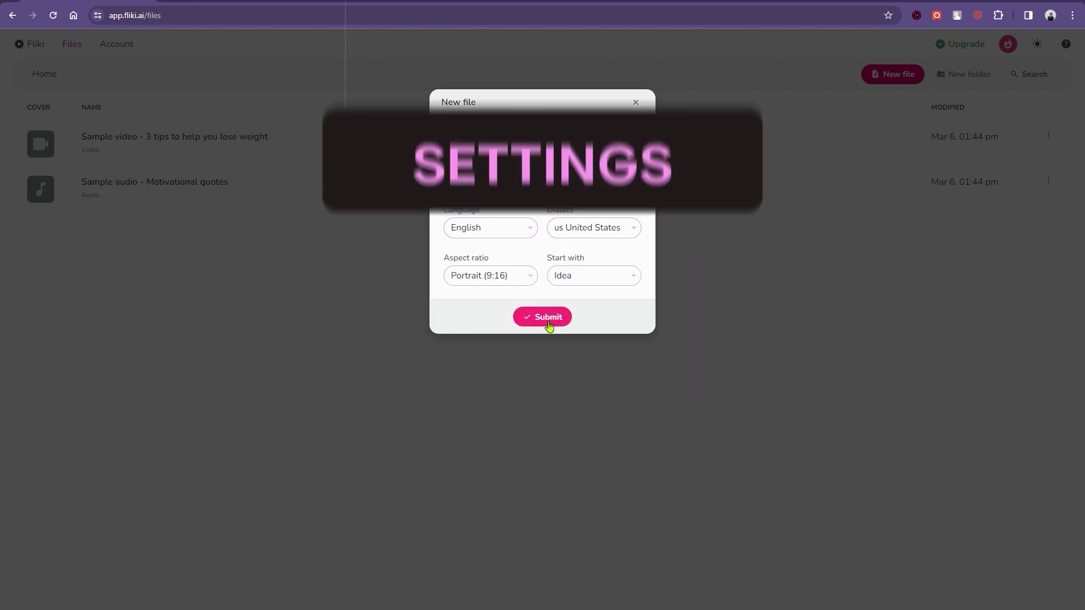
click(542, 317)
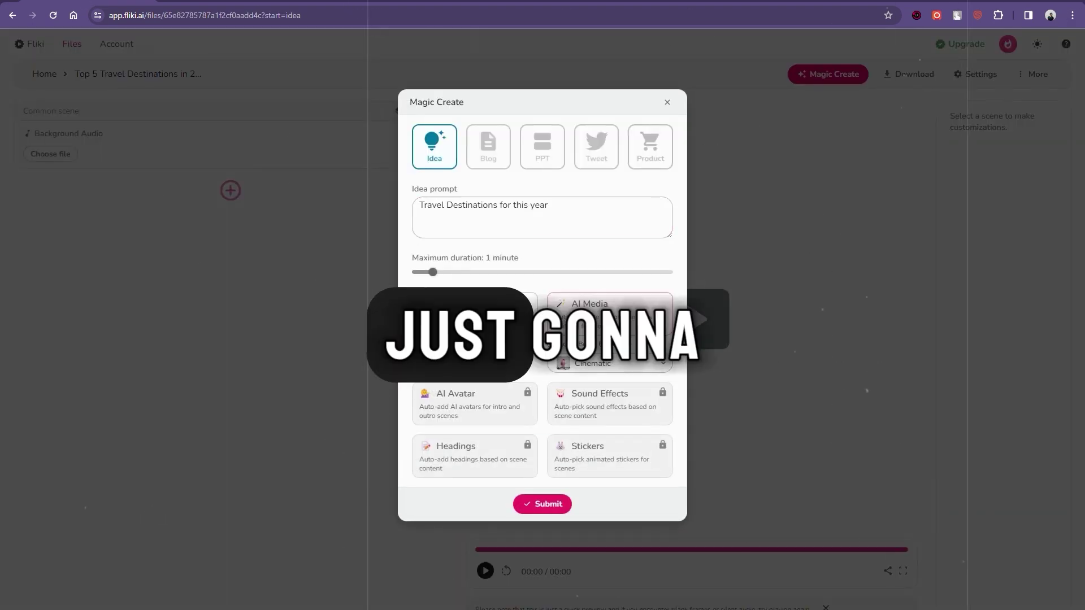
- Generate the travel video from the idea prompt using Idea to Video
click(537, 482)
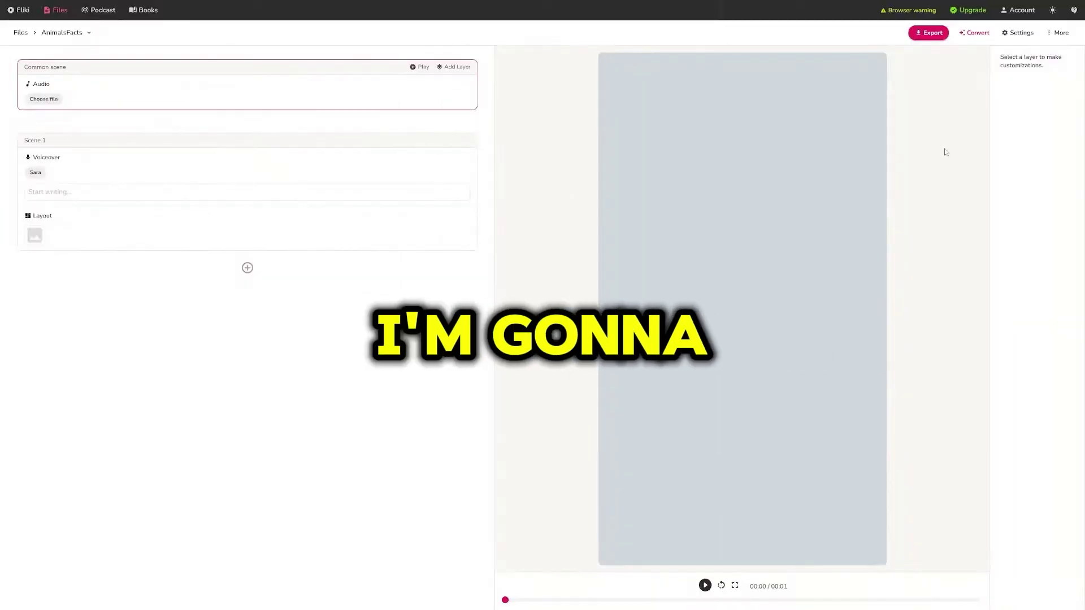
click(976, 35)
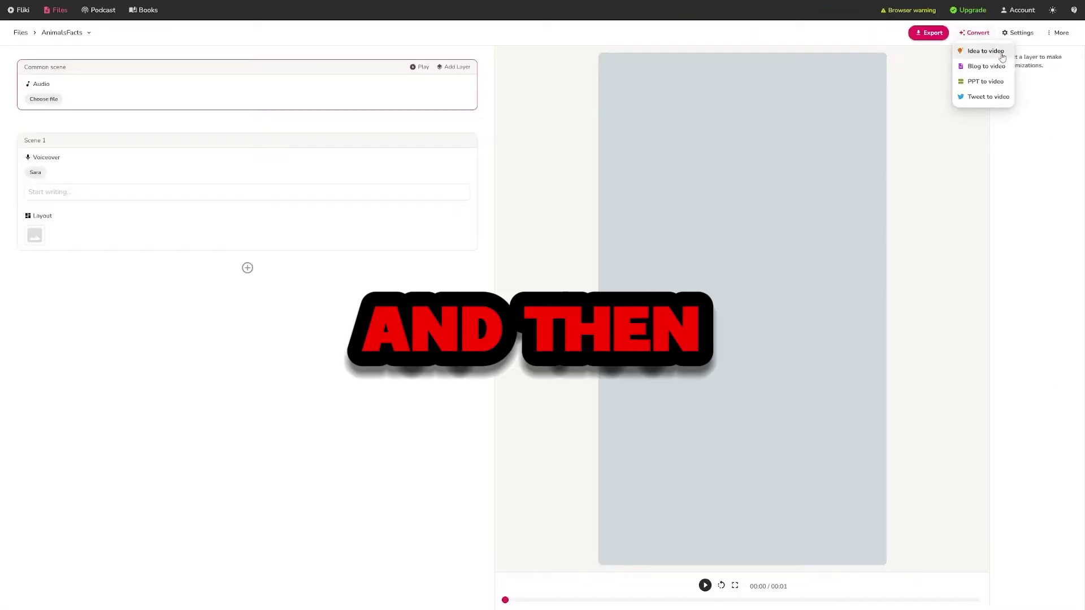
click(986, 51)
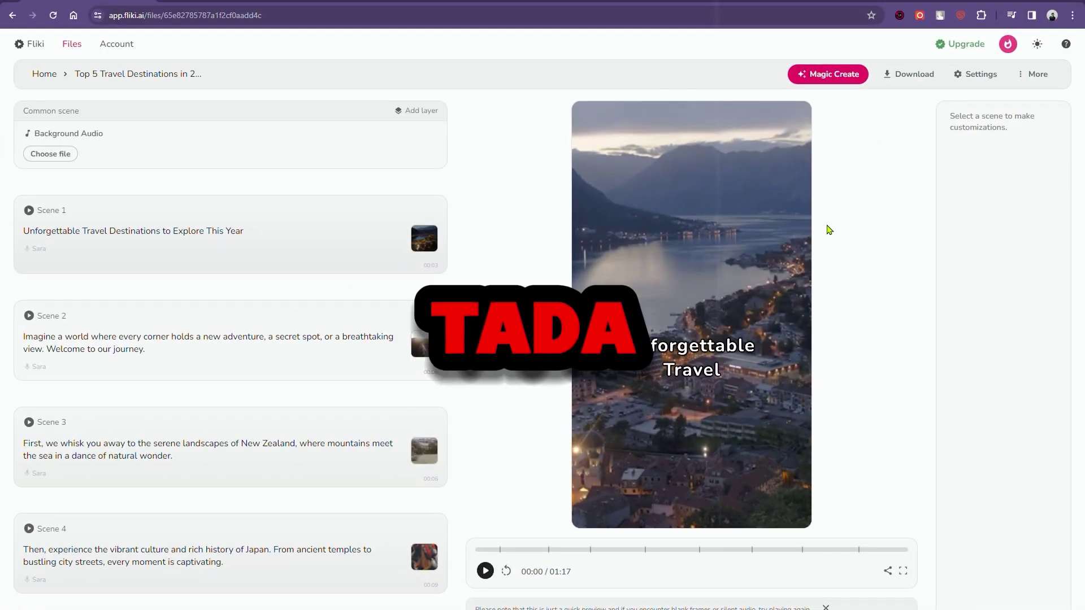
- Scrub through the travel video preview and start and confirm its export
scroll(226, 229, down, 10)
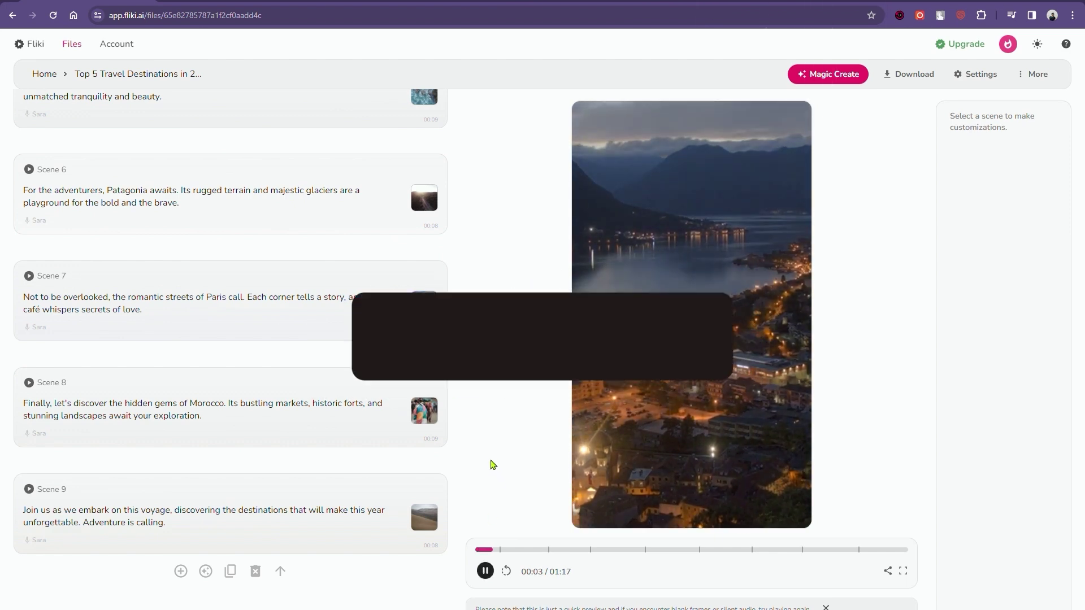
drag(512, 550, 838, 549)
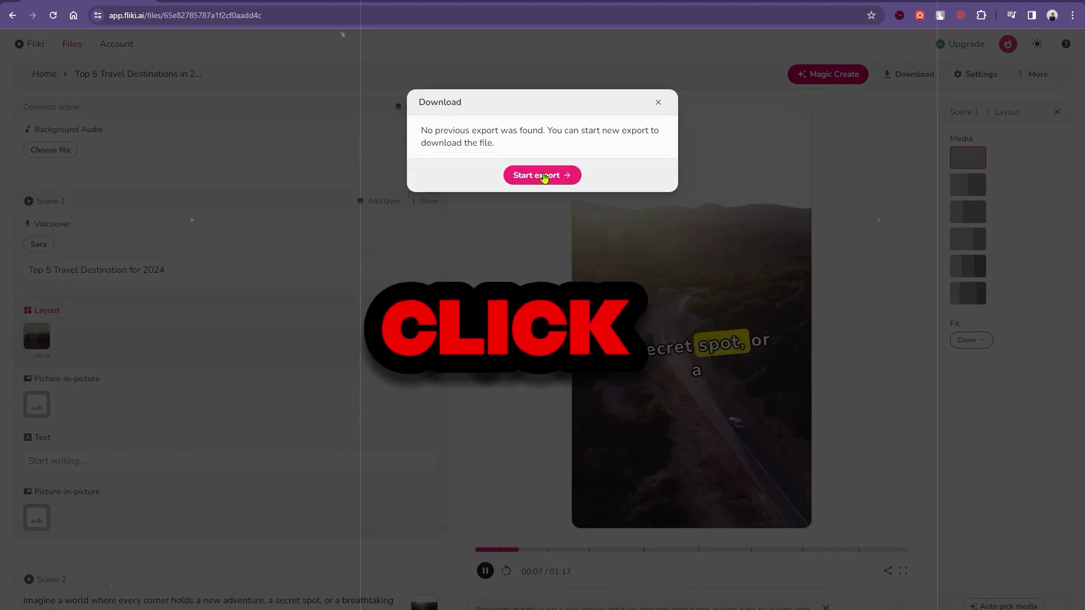
click(531, 174)
click(520, 157)
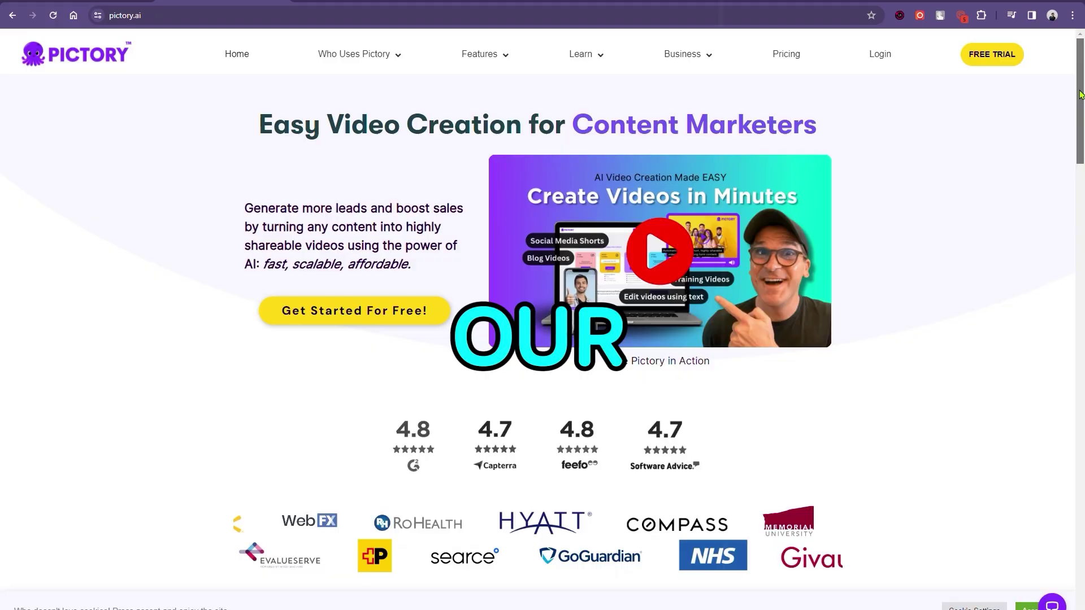
- Browse Pictory's homepage and trial plans page on the way to the 14-day trial dashboard
scroll(1080, 93, down, 20)
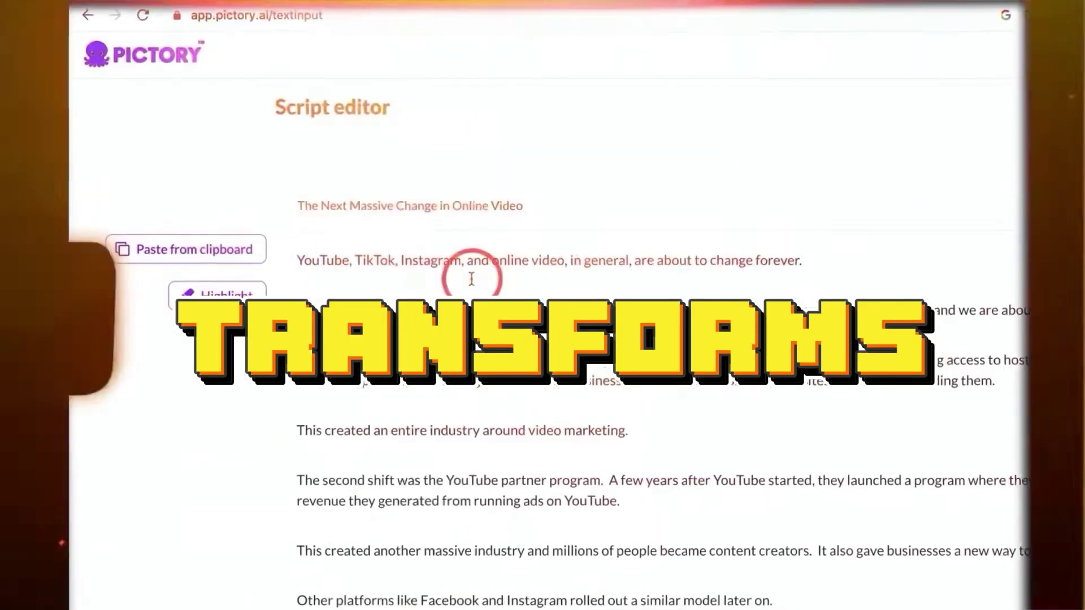
drag(734, 259, 806, 261)
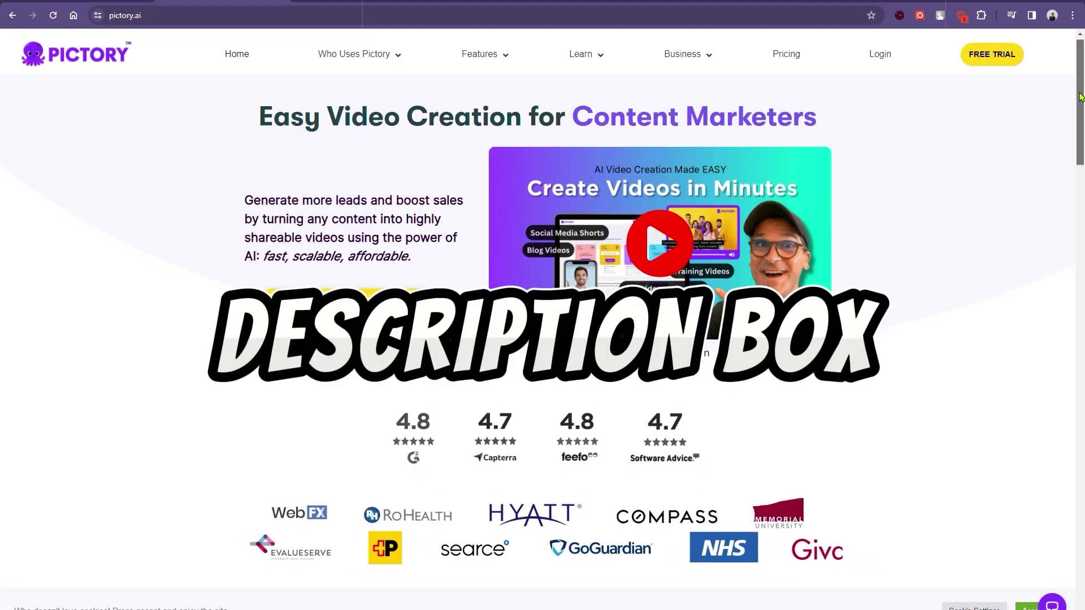
drag(1080, 97, 1080, 545)
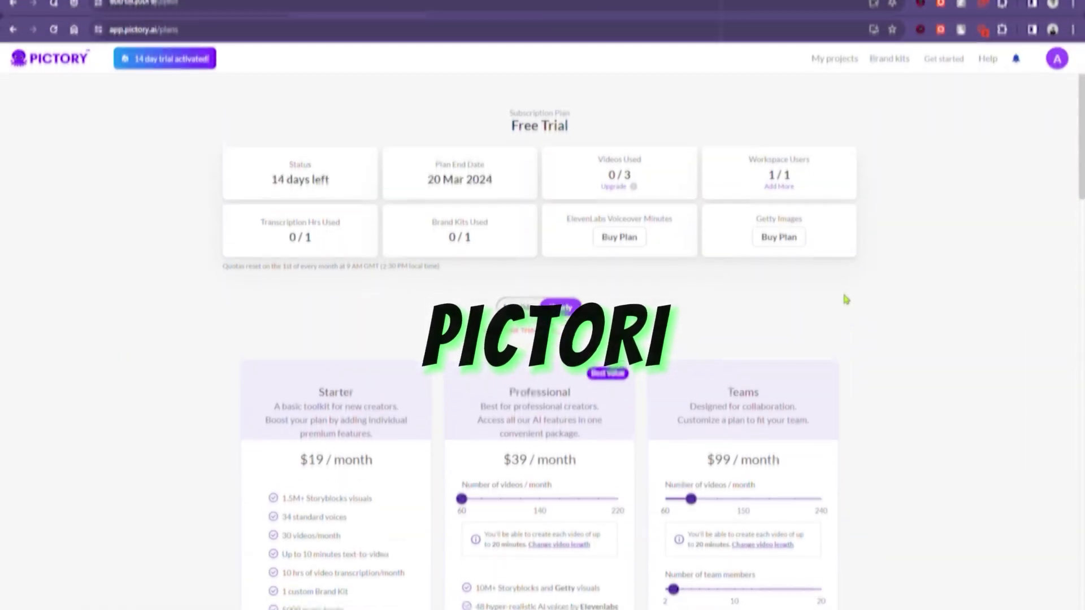
scroll(844, 288, down, 2)
scroll(844, 285, down, 6)
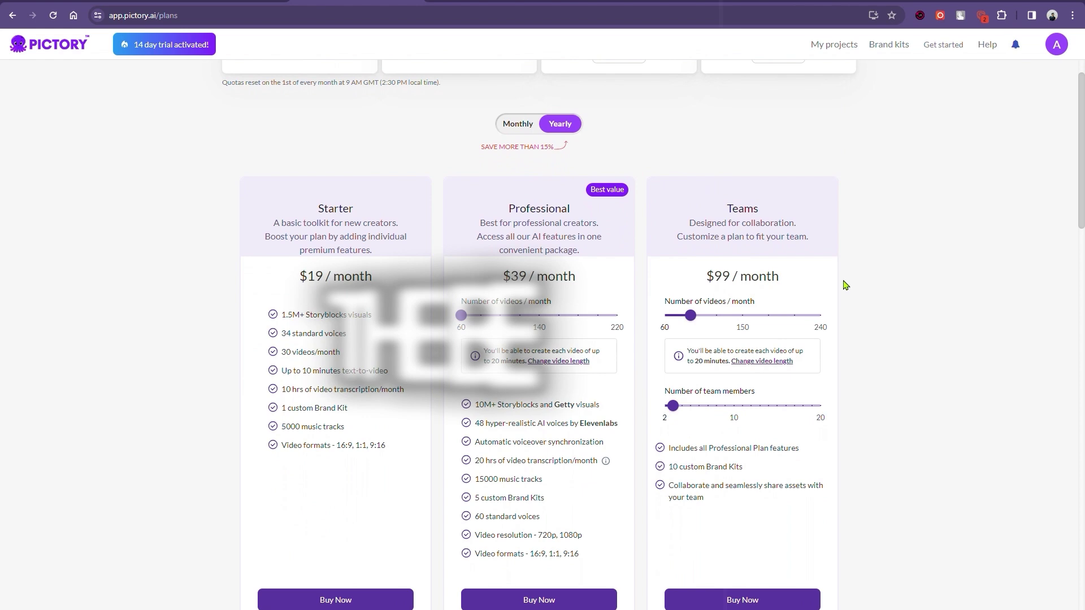
scroll(845, 285, down, 2)
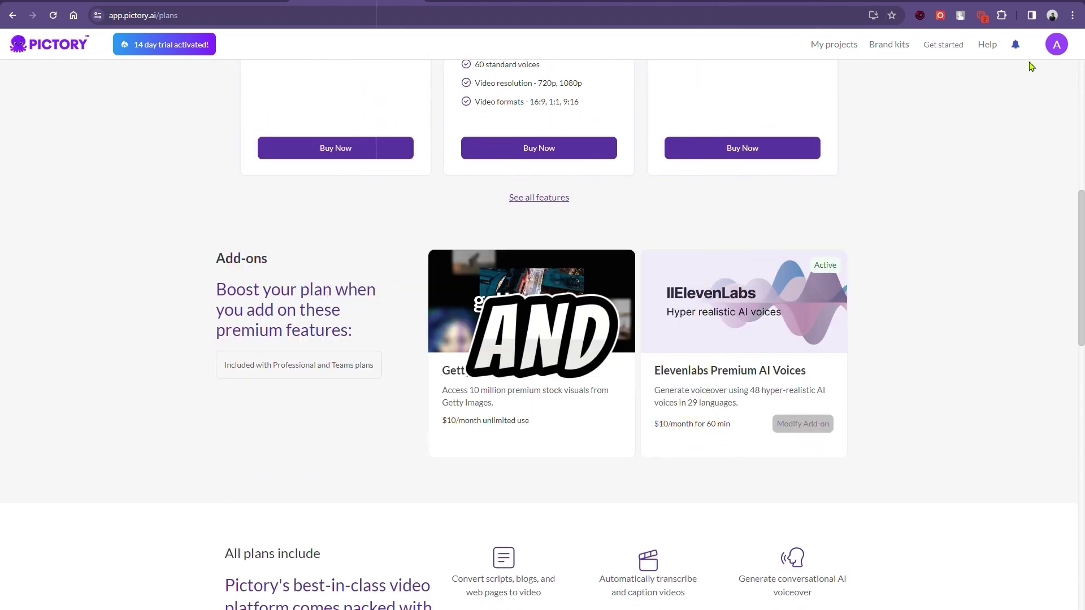
scroll(961, 175, up, 10)
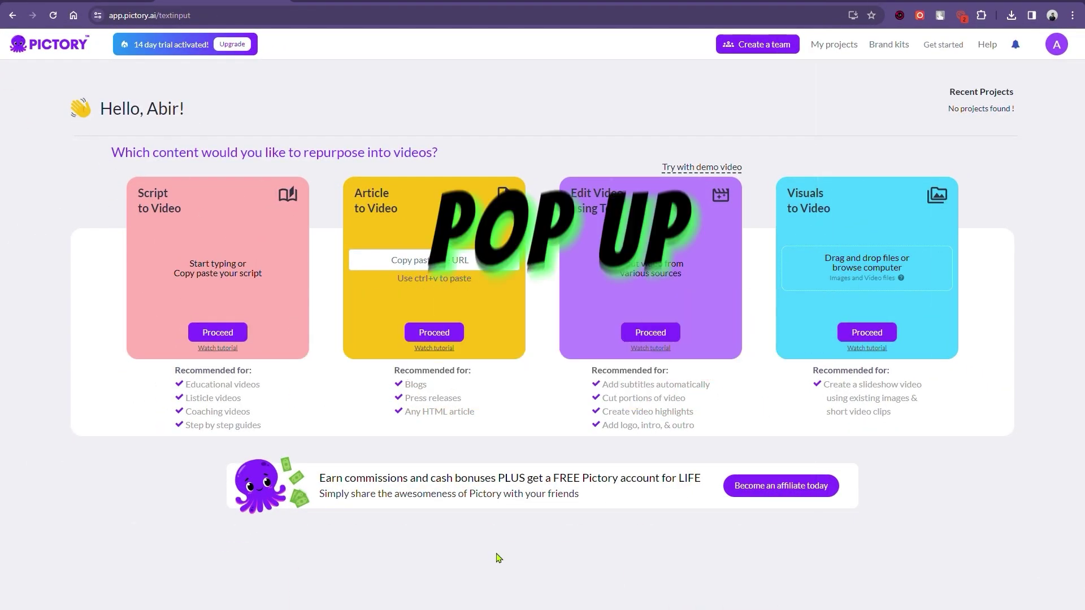
- Build a storyboard from the '5 Proven Ways to Make Money Online' script via Script to Video
click(224, 334)
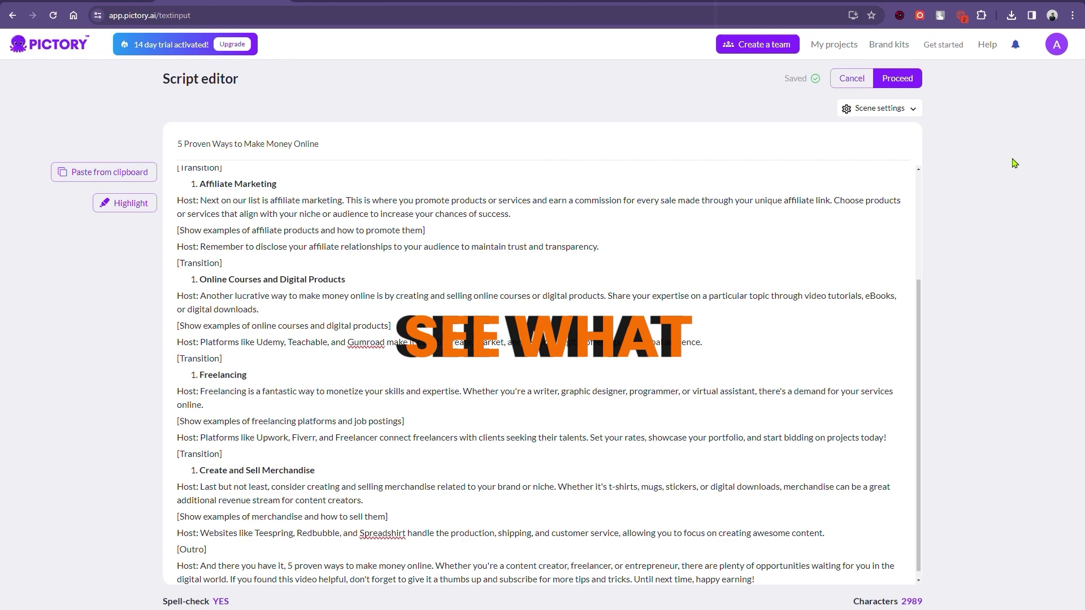
click(909, 109)
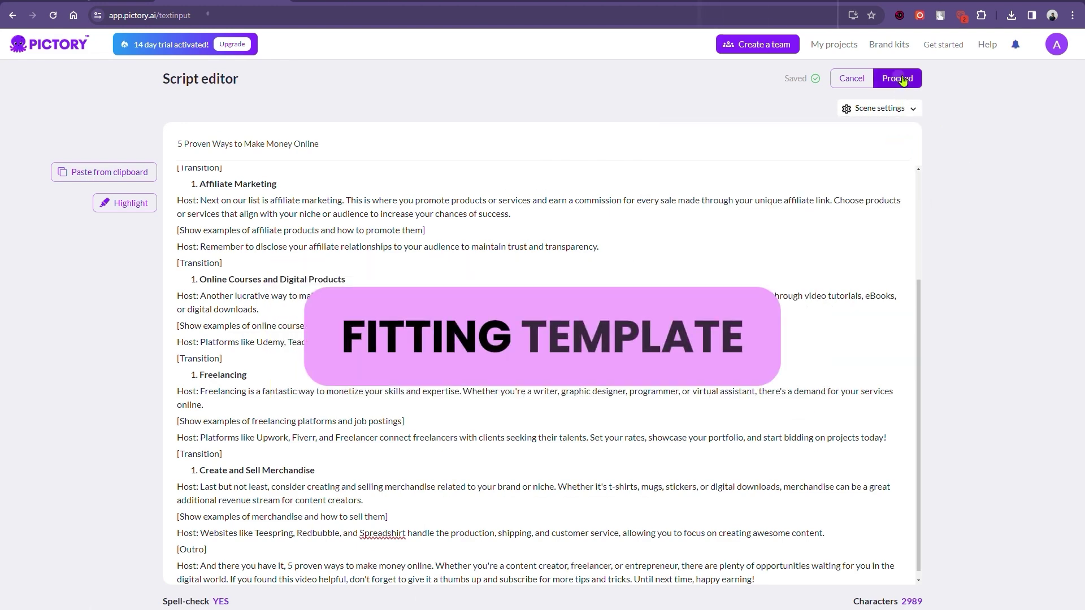
click(898, 78)
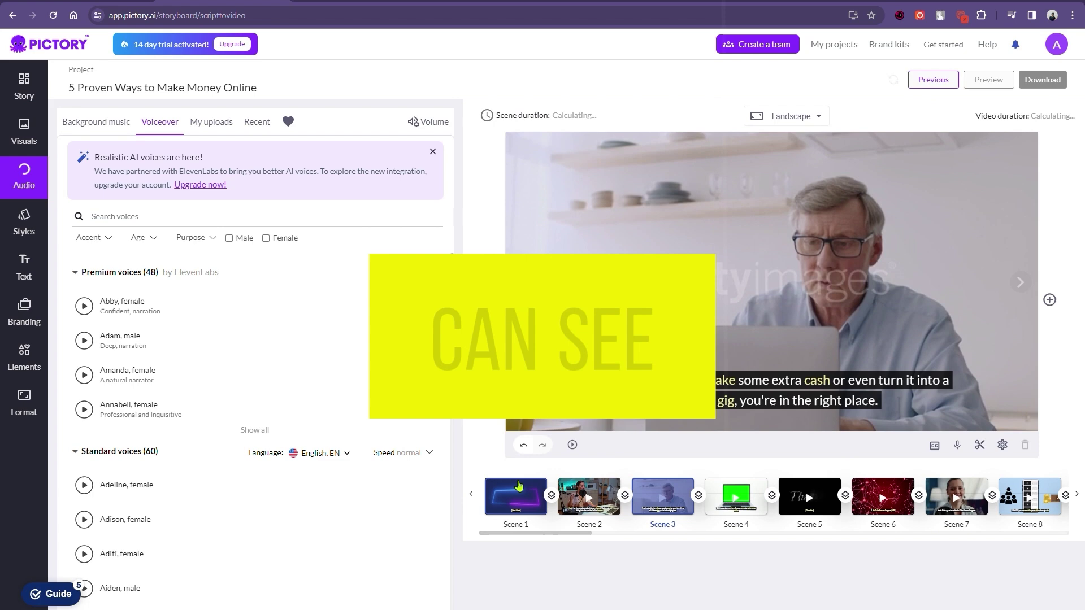
- Give Scene 1 the purple neon circle clip and Scene 4 a dollar bills clip found by searching 'money'
click(573, 445)
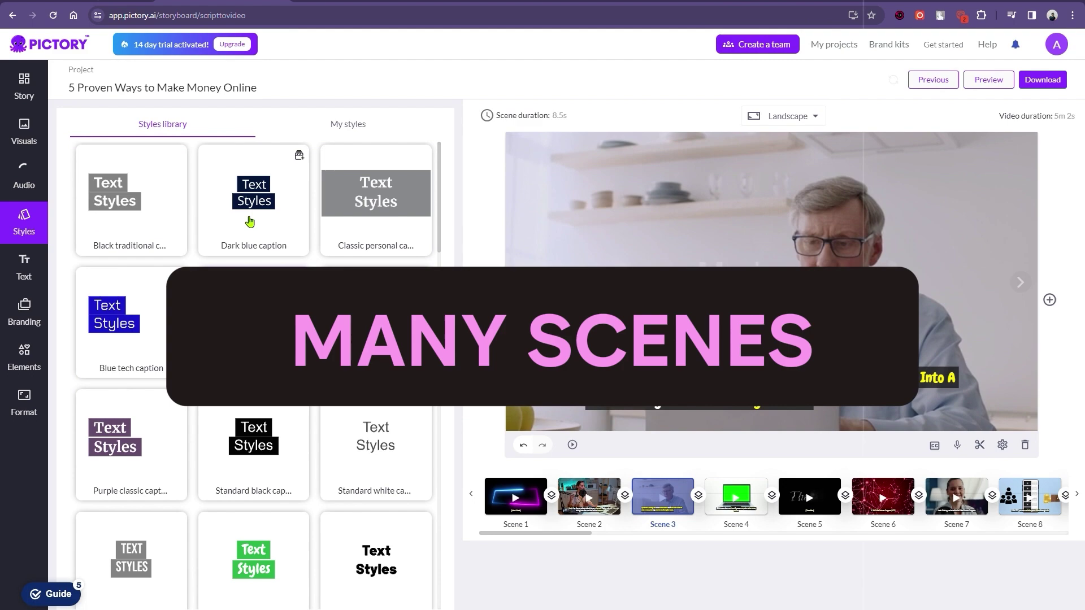
scroll(250, 221, down, 3)
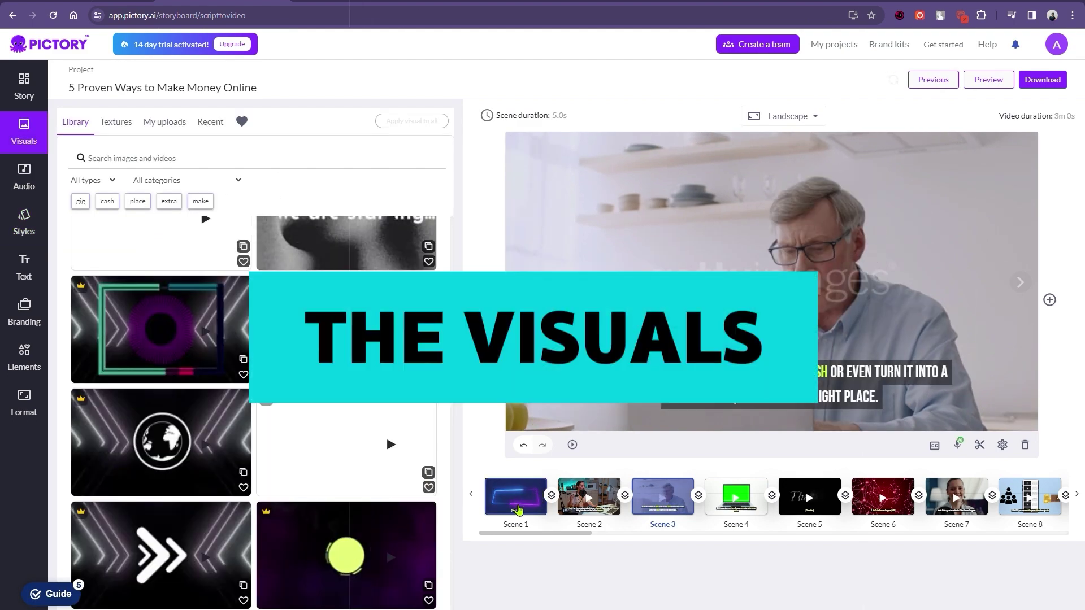
click(519, 510)
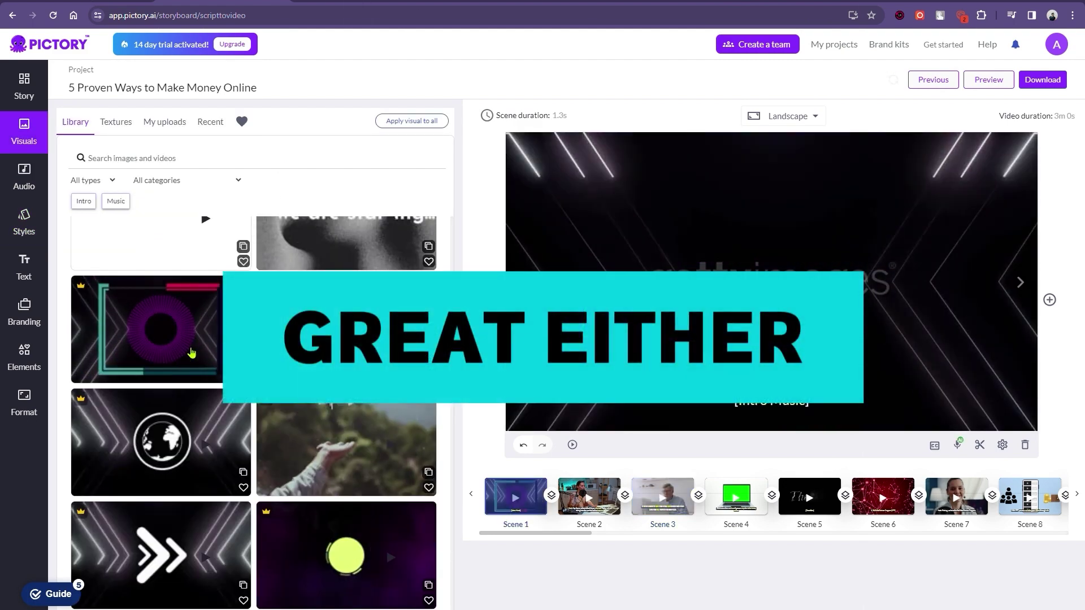
click(195, 351)
scroll(196, 353, down, 5)
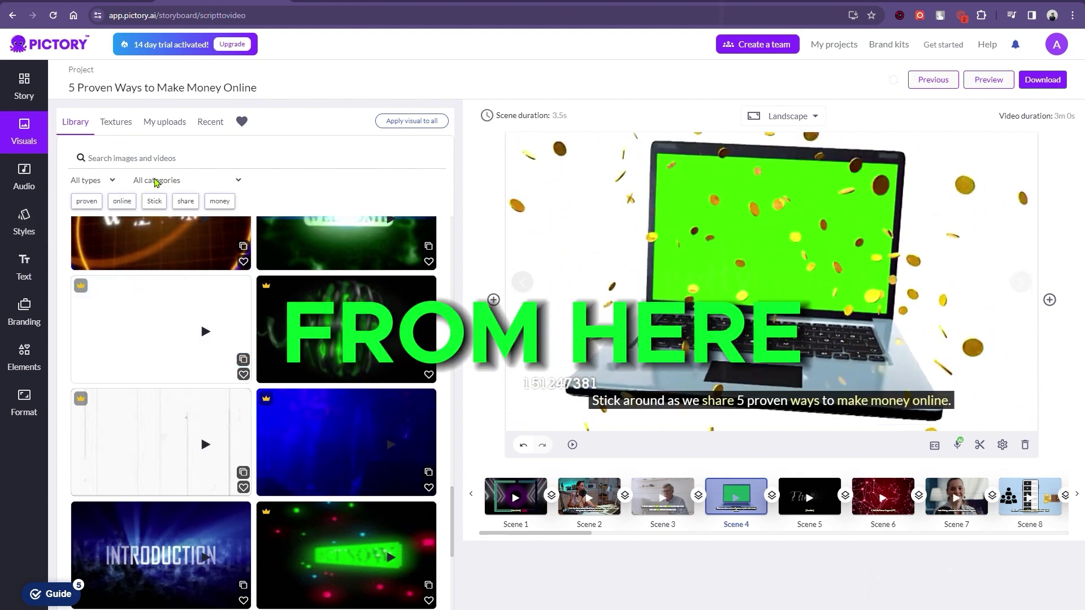
click(121, 201)
click(218, 202)
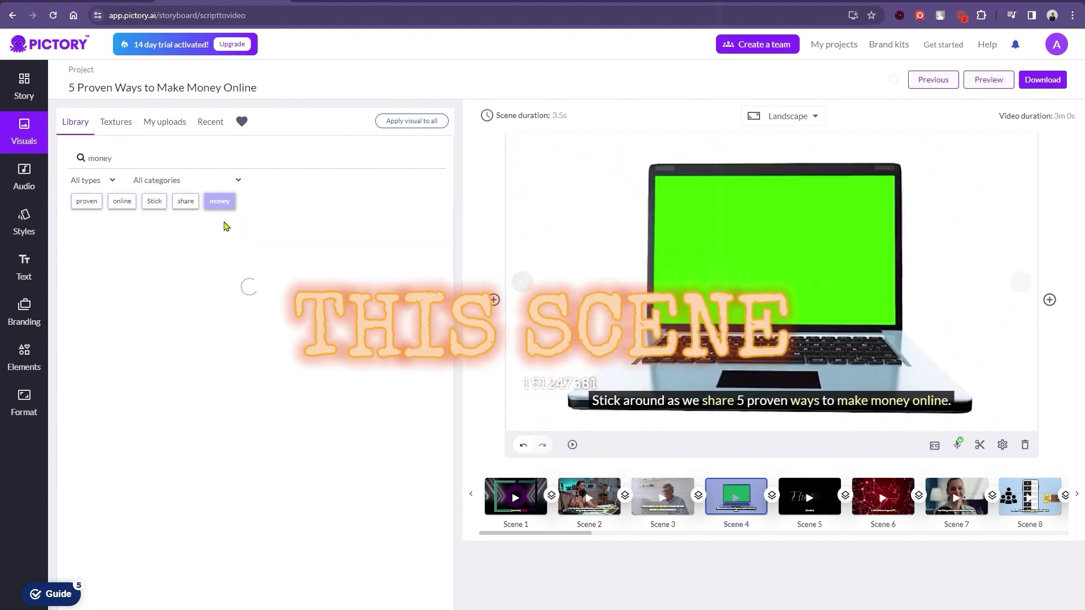
click(345, 282)
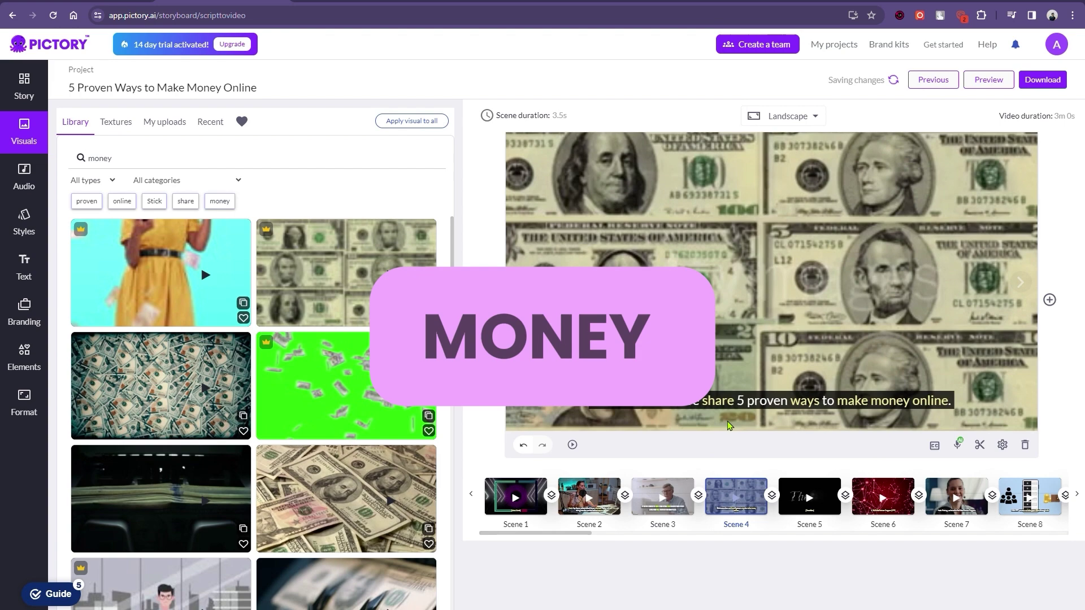
- Look over the scene insertion options and browse the caption styles, including saved custom styles
click(1050, 300)
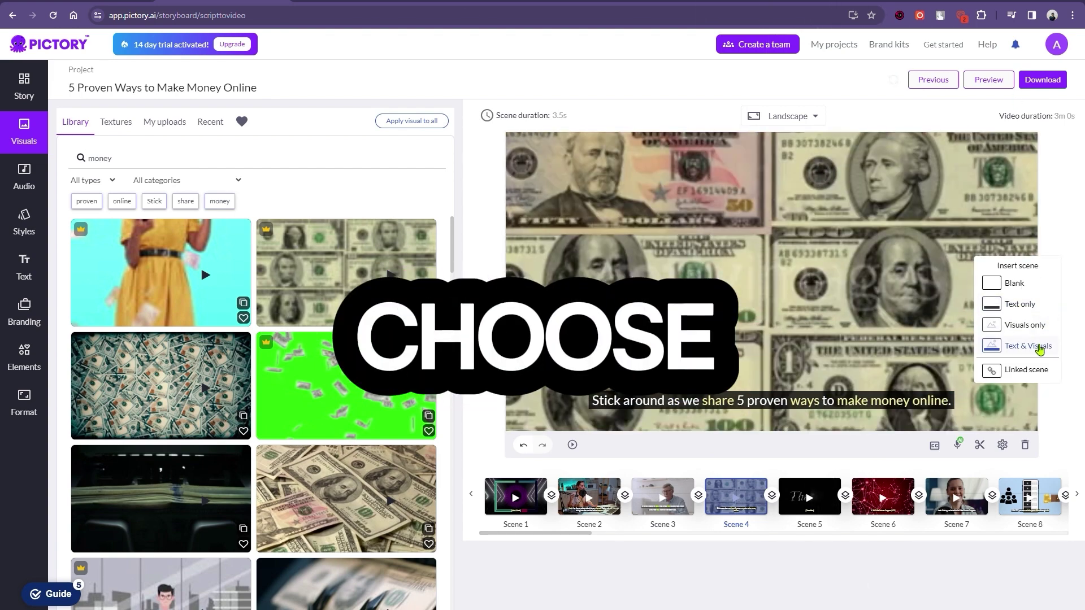
click(24, 268)
click(24, 224)
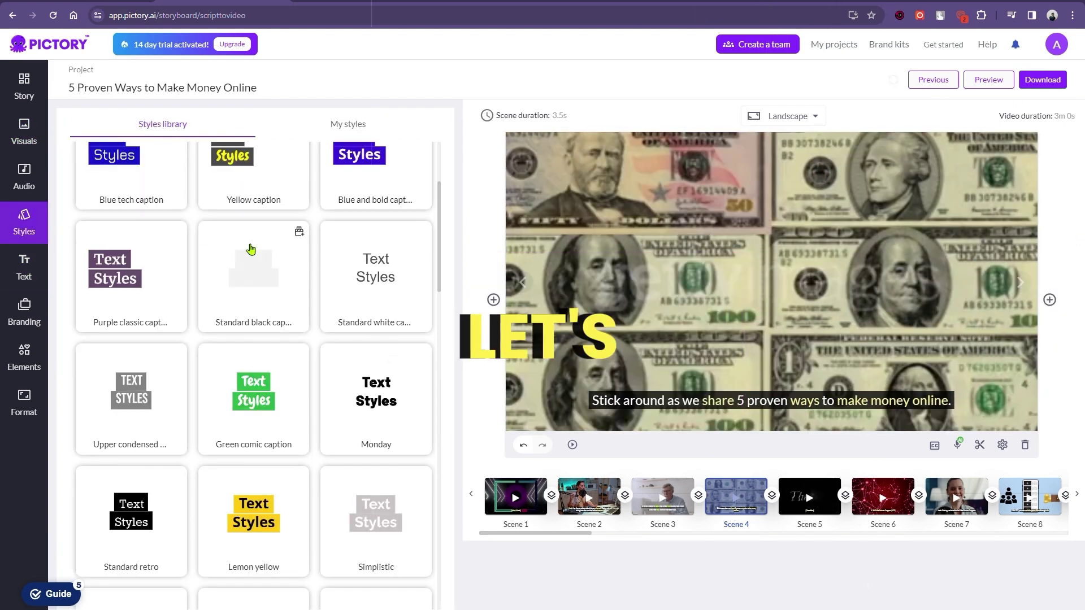
scroll(300, 267, down, 20)
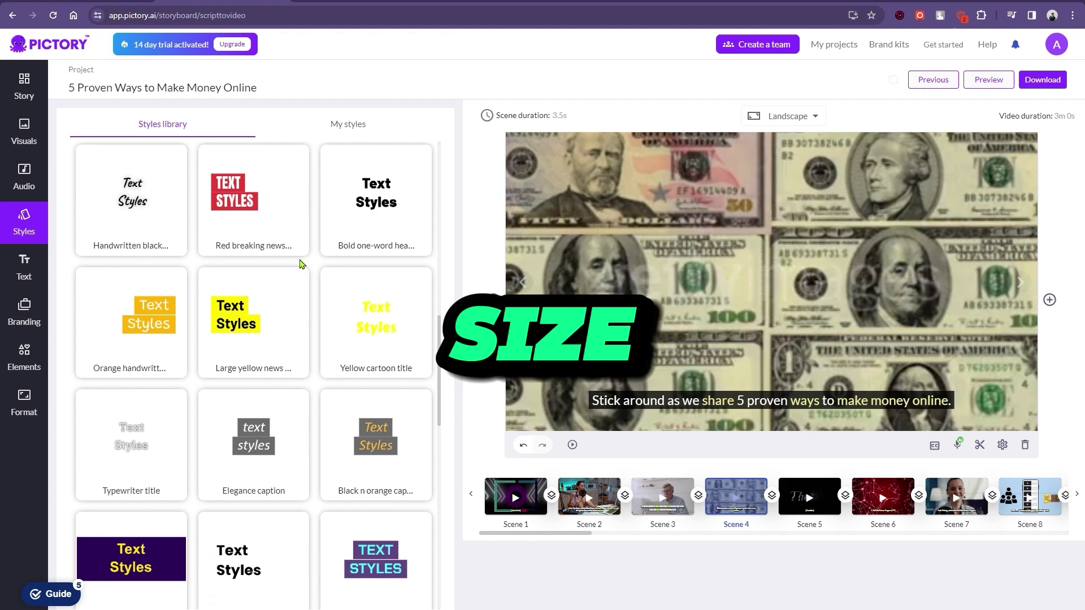
scroll(301, 256, down, 5)
click(348, 124)
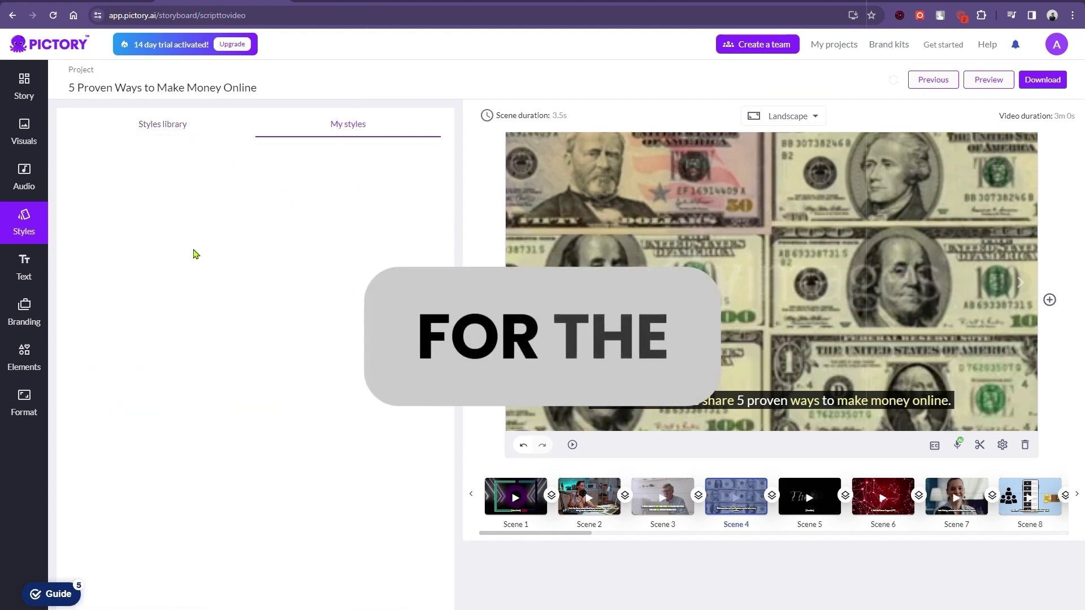
- Browse the voiceover voices, then render the project as a video via Download > Video
click(17, 182)
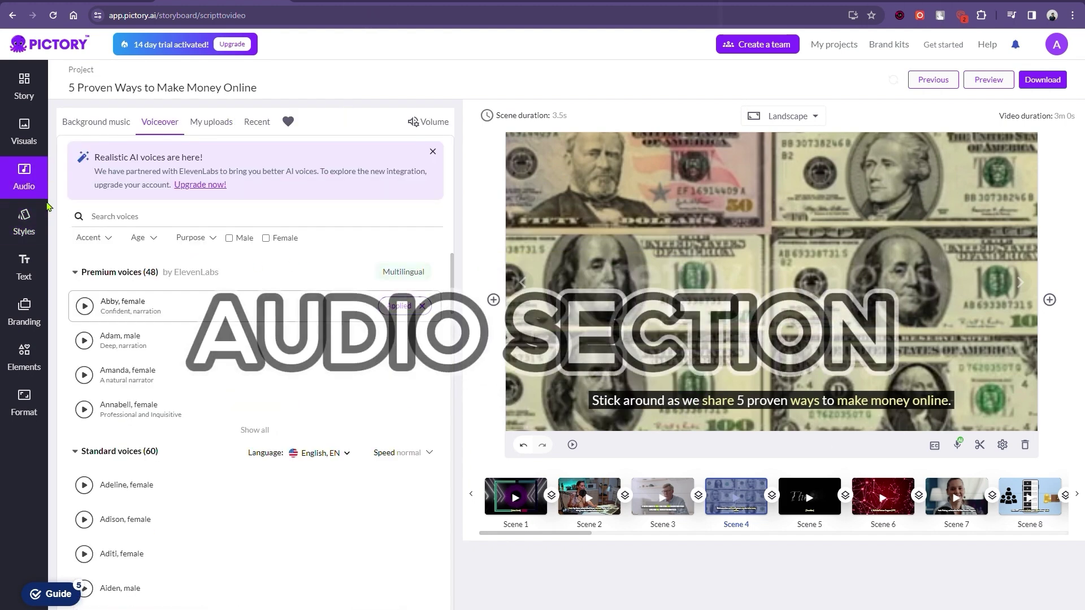
scroll(147, 410, down, 3)
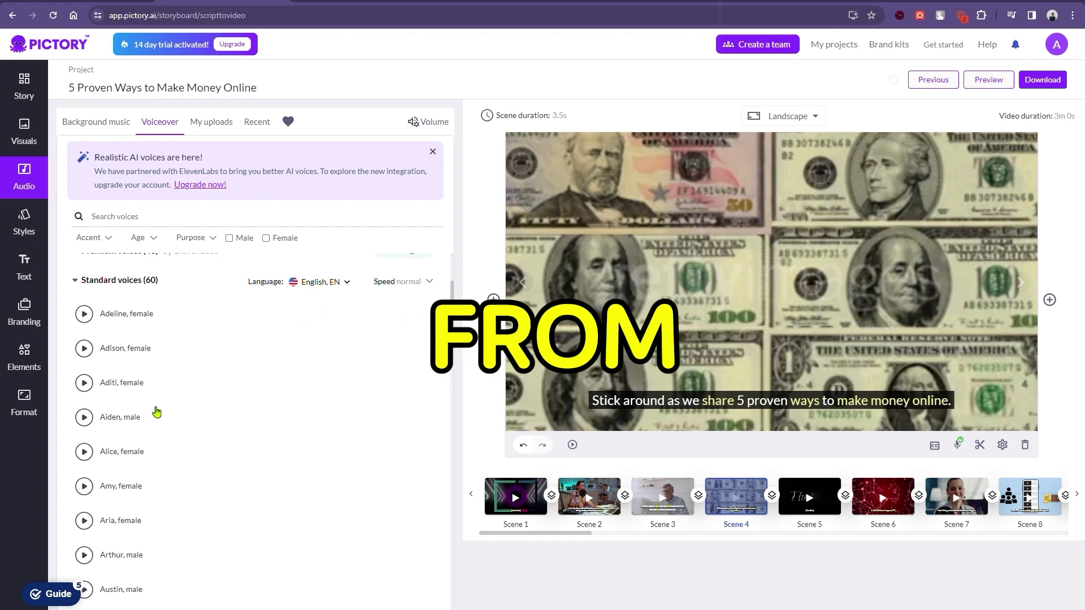
scroll(132, 446, down, 5)
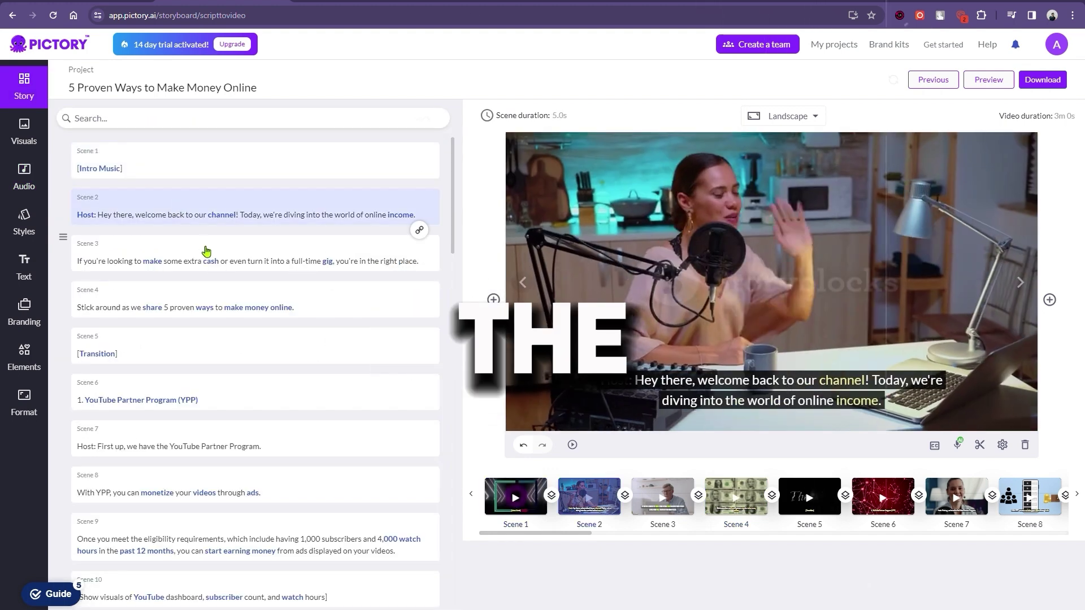
click(1038, 80)
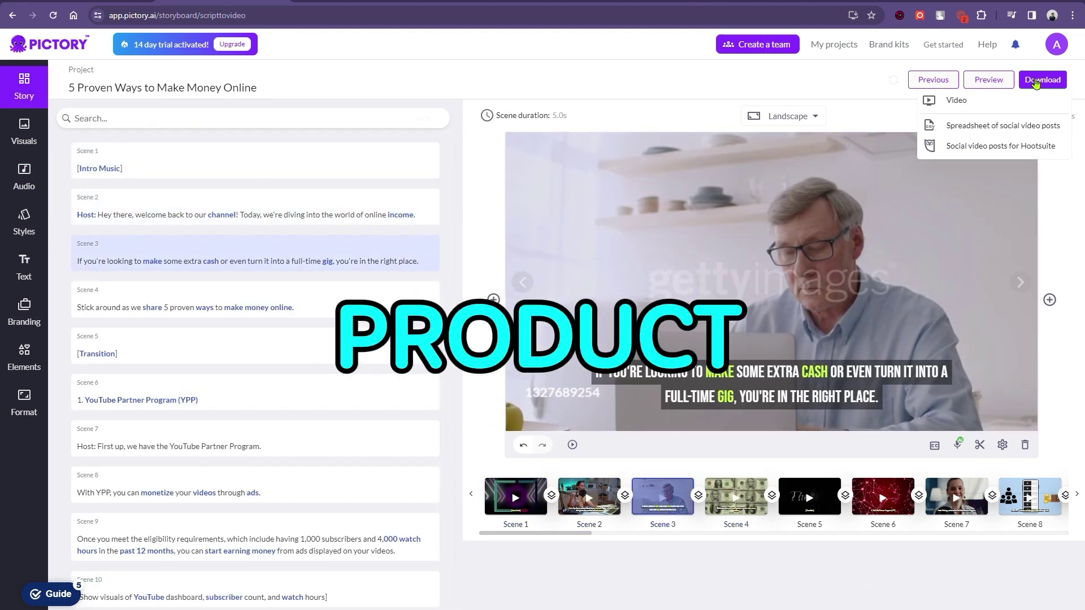
click(1026, 111)
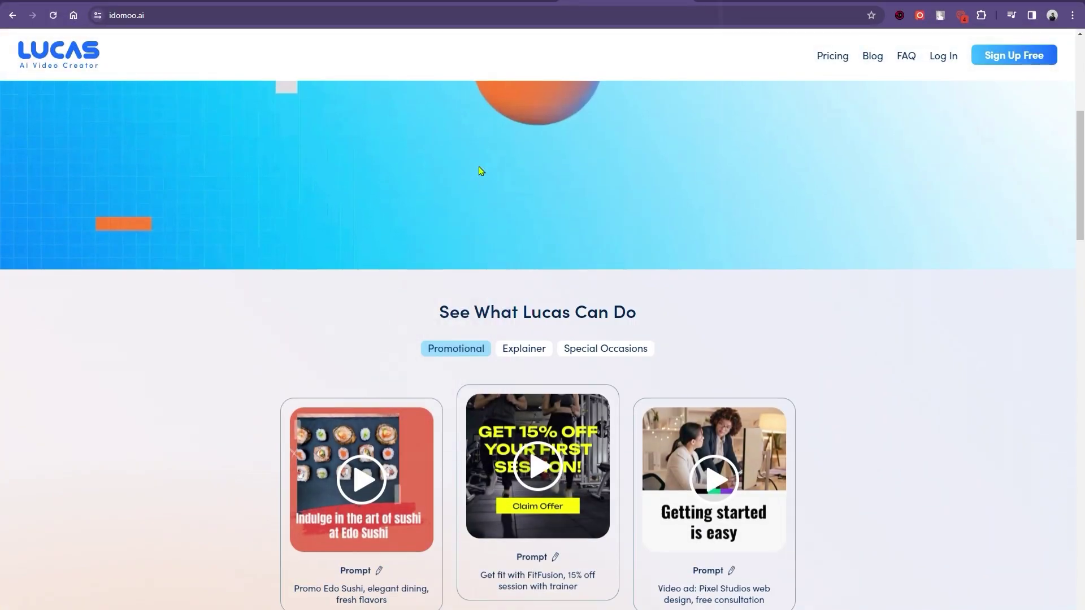
- Scroll through the feature sections of the idomoo.ai Lucas homepage
scroll(480, 170, down, 10)
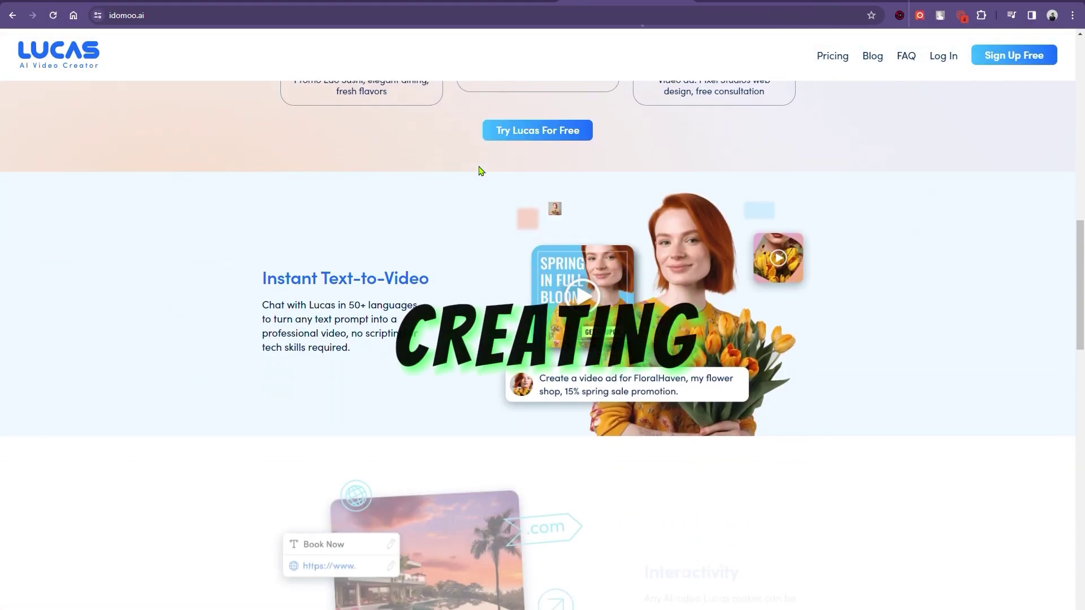
scroll(479, 171, down, 11)
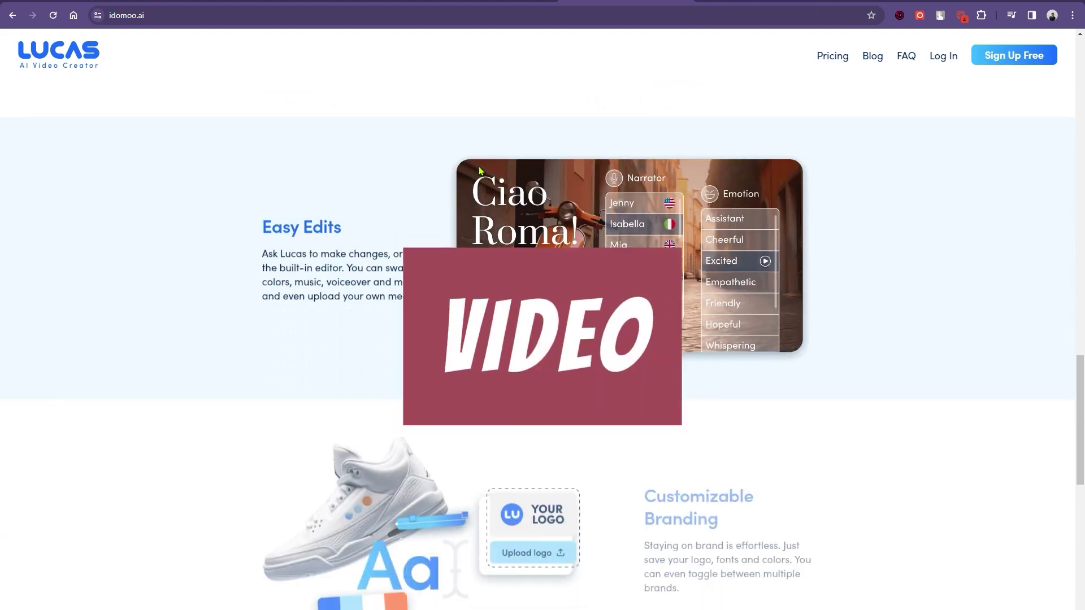
scroll(479, 171, down, 5)
scroll(479, 171, up, 20)
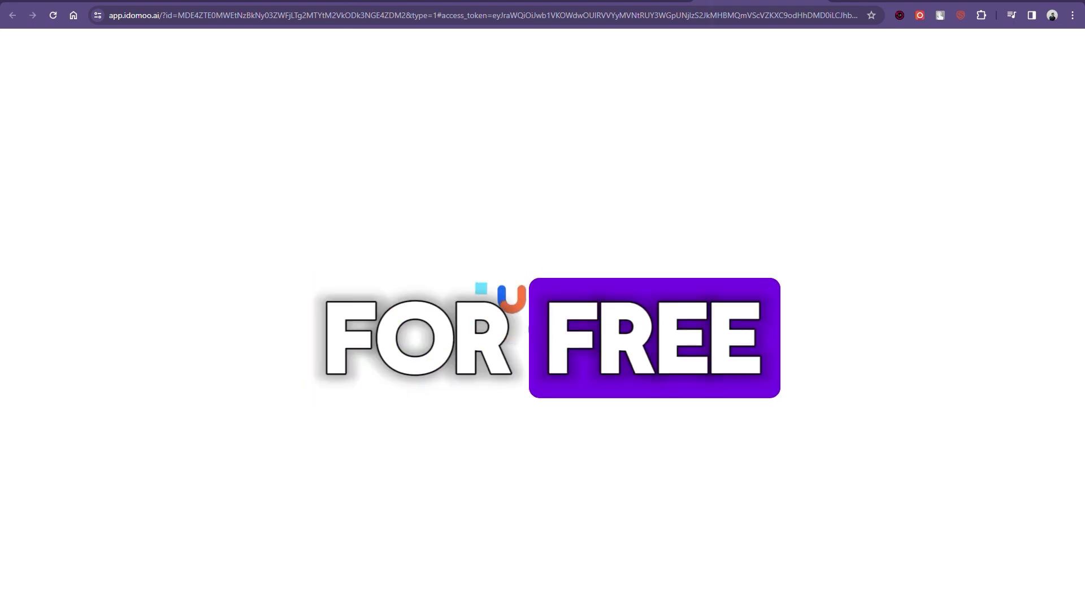
- Draft '5 ways to make money online', drop the call-to-action link, and generate it in 16:9
text(5 ways to )
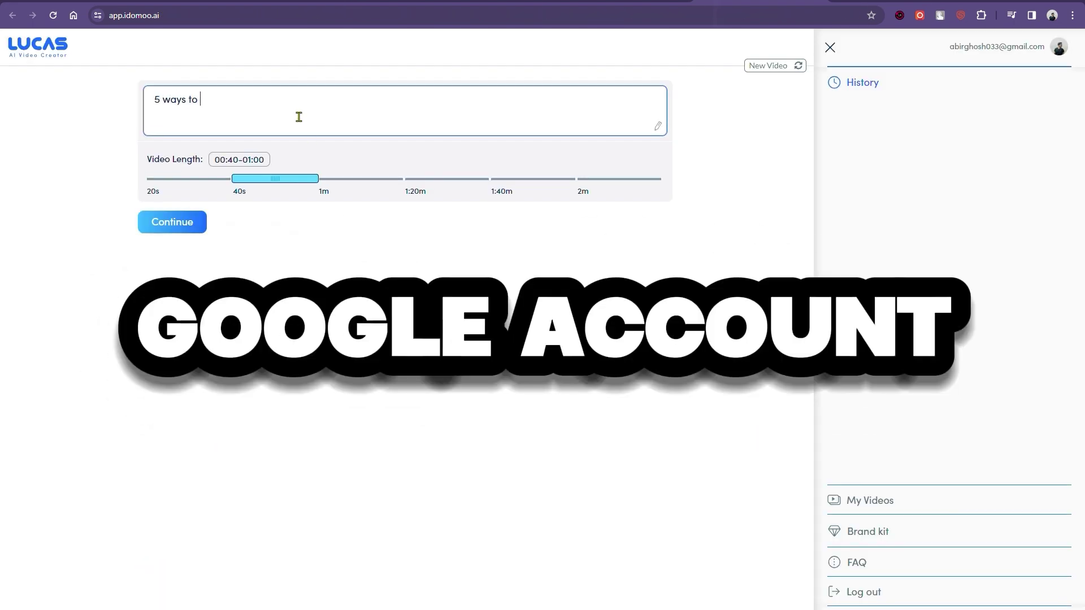
text(make money online)
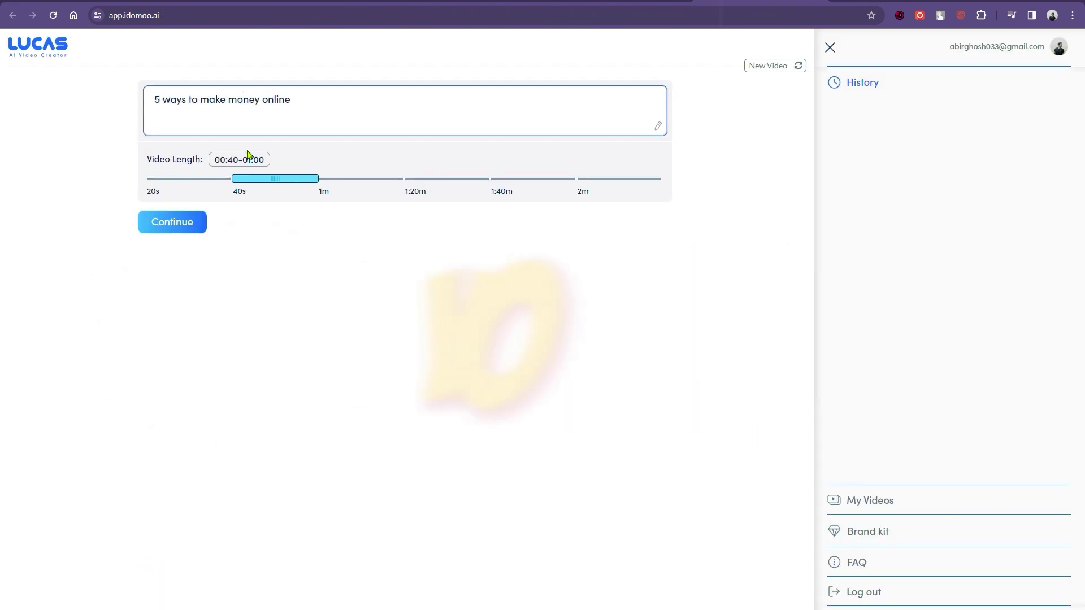
click(180, 228)
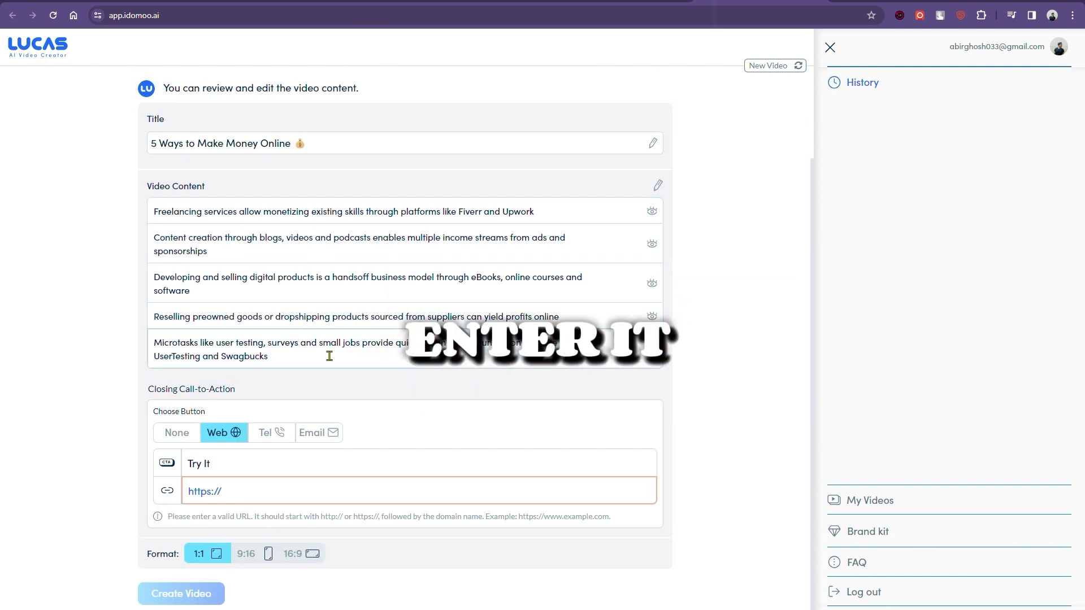
click(186, 432)
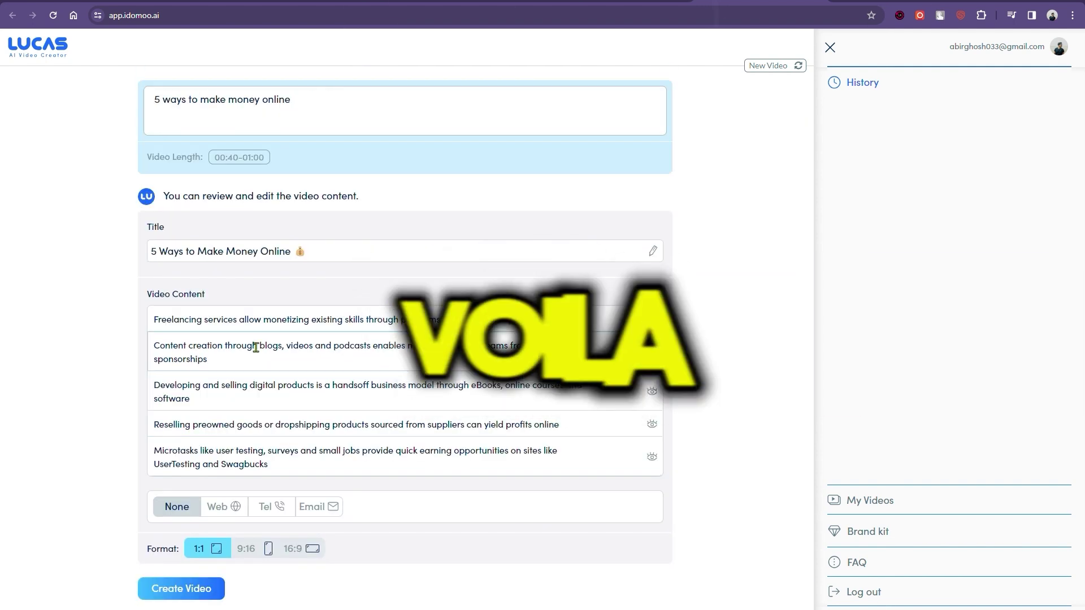
click(255, 549)
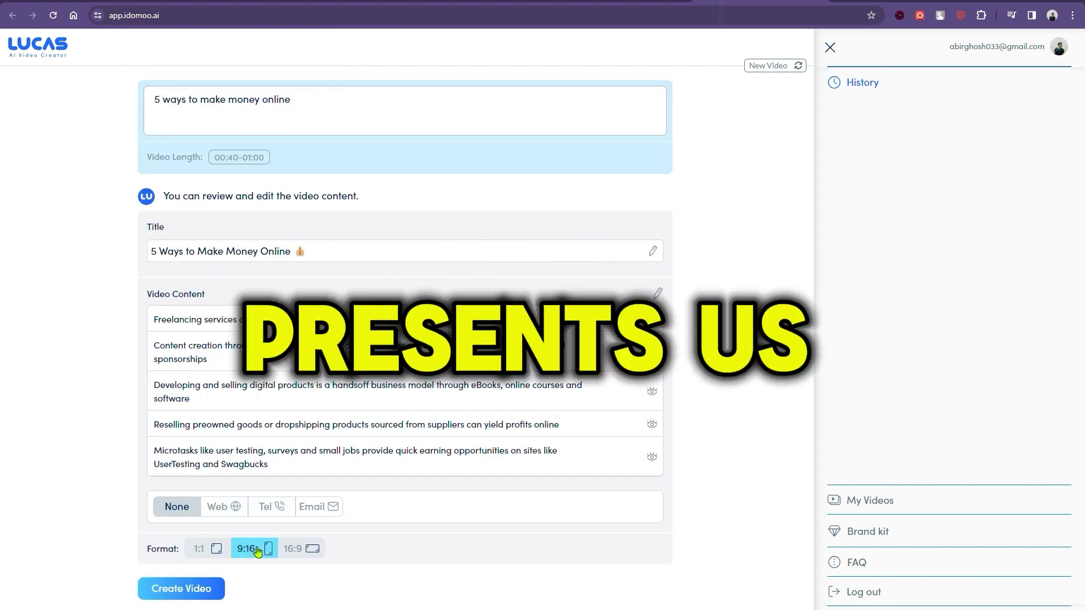
click(206, 589)
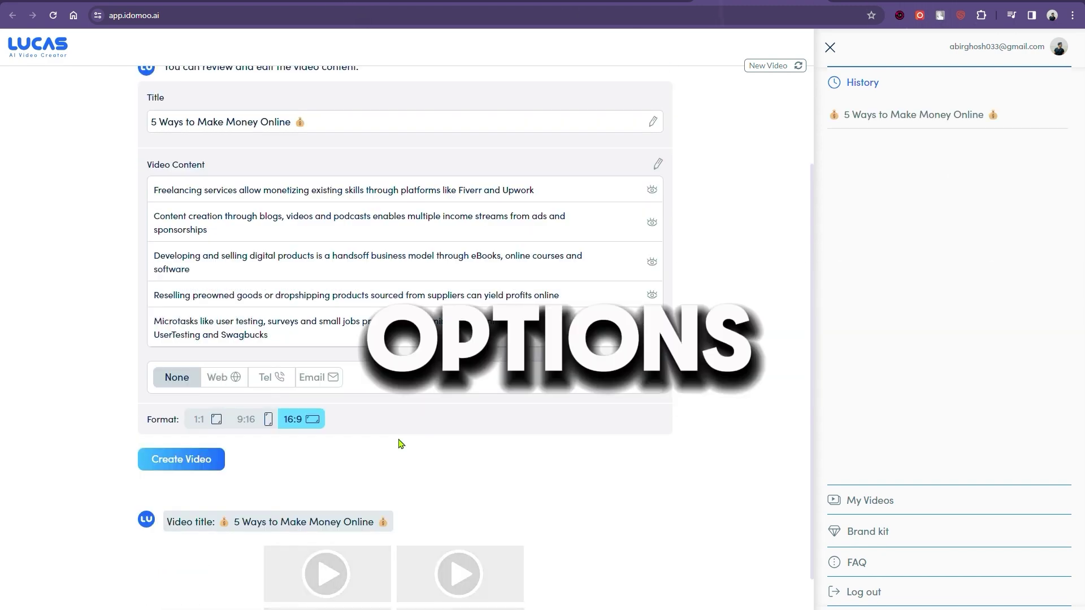
- Pick one of the generated video versions and open its edit options
scroll(466, 503, down, 2)
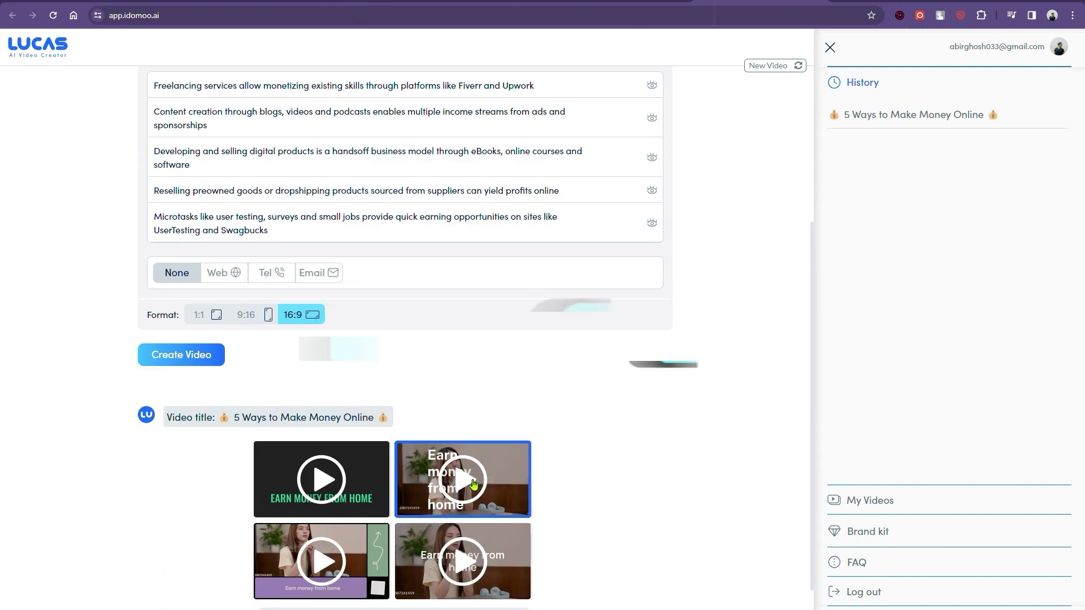
scroll(396, 508, down, 1)
click(330, 510)
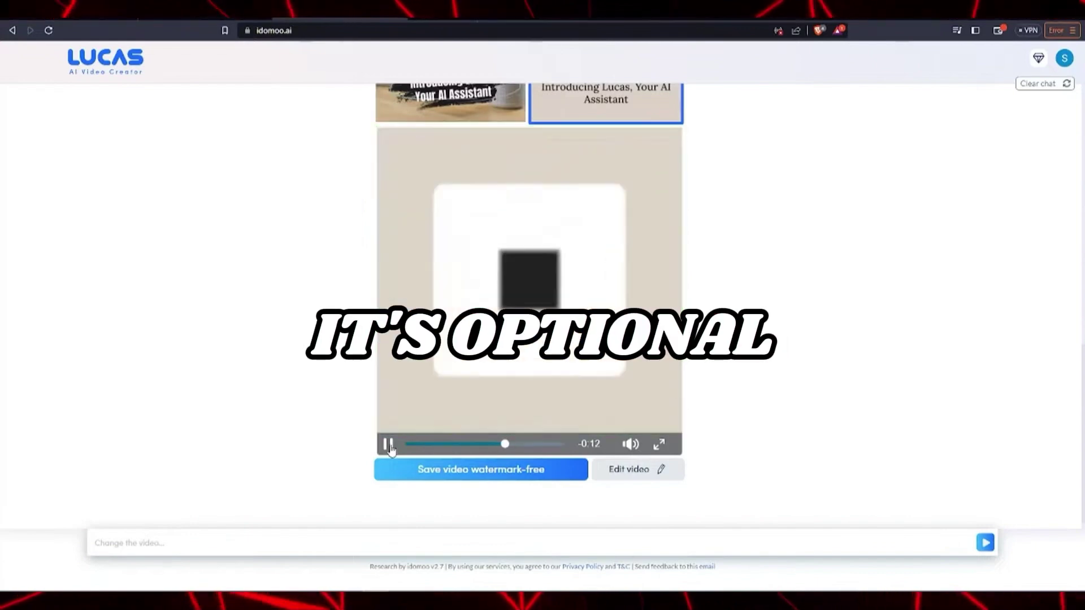
click(389, 444)
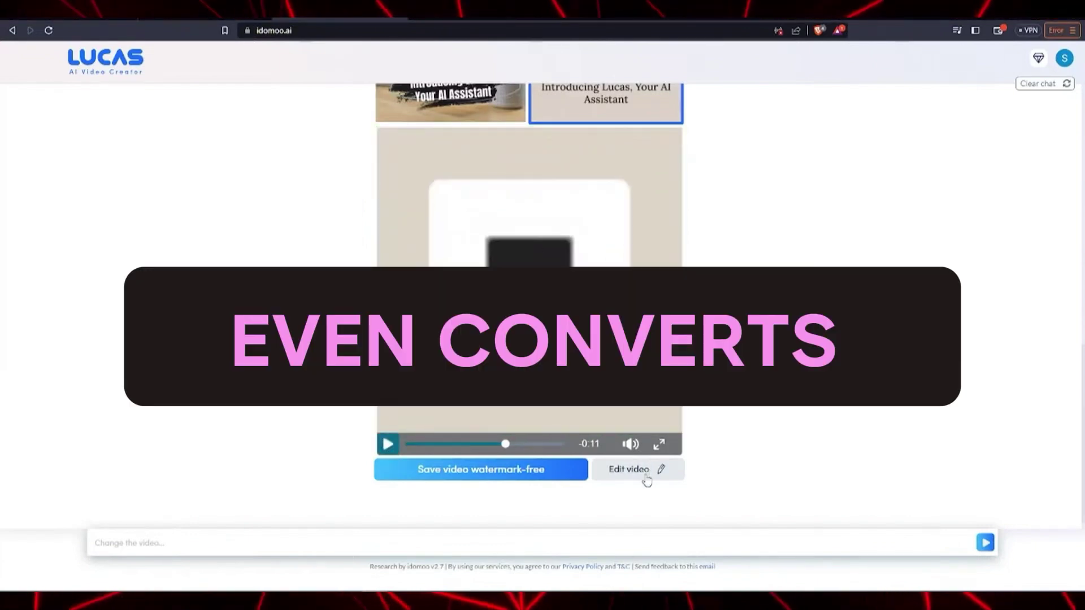
click(638, 471)
- Review the narrator and emotion lists, keeping narrator Lucas with a friendly emotion
click(886, 178)
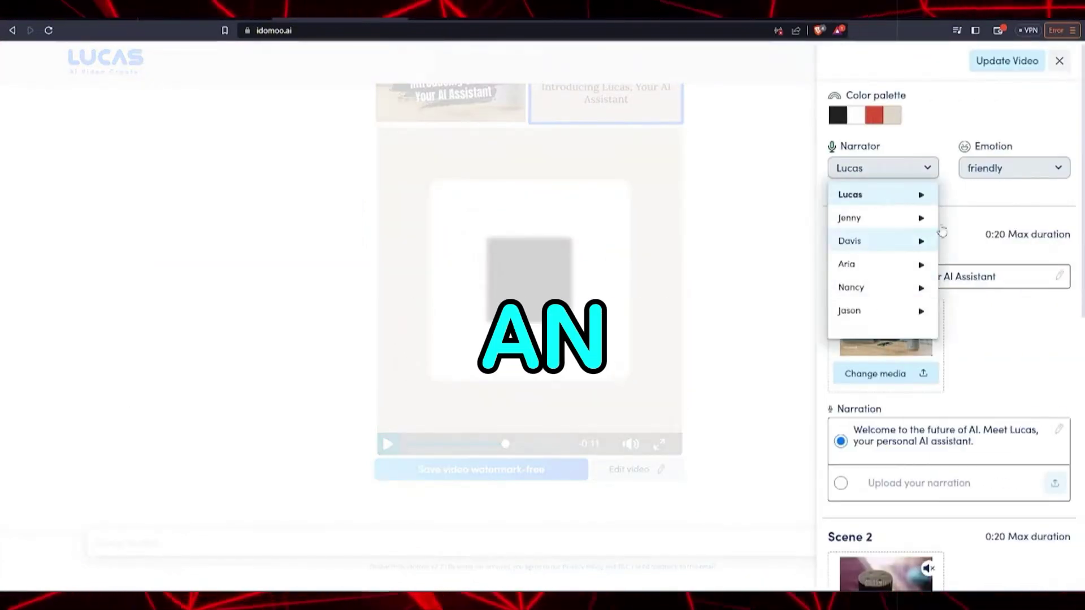
click(989, 169)
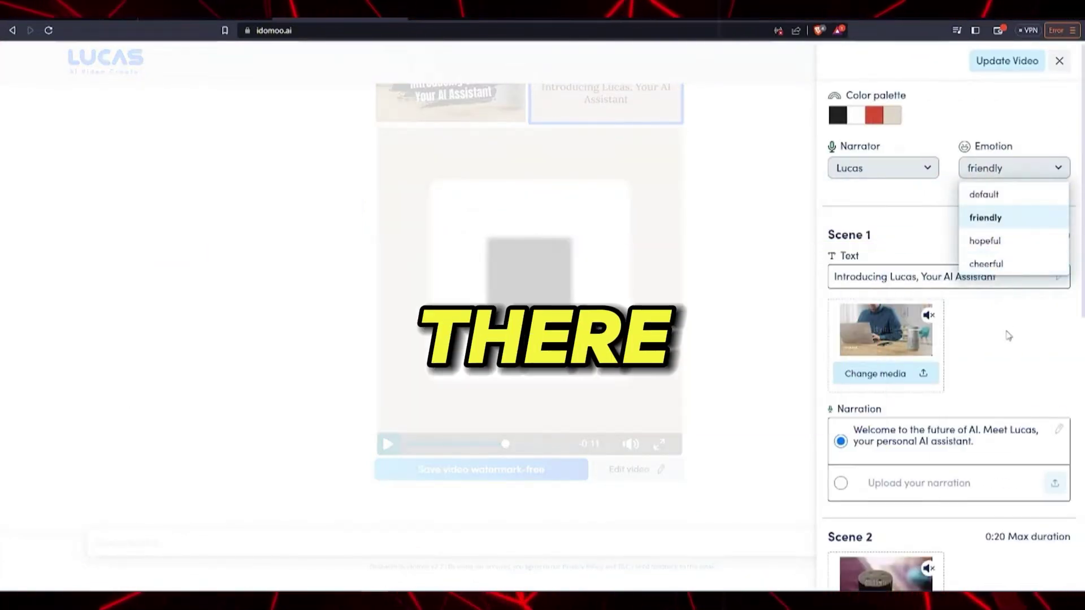
click(985, 217)
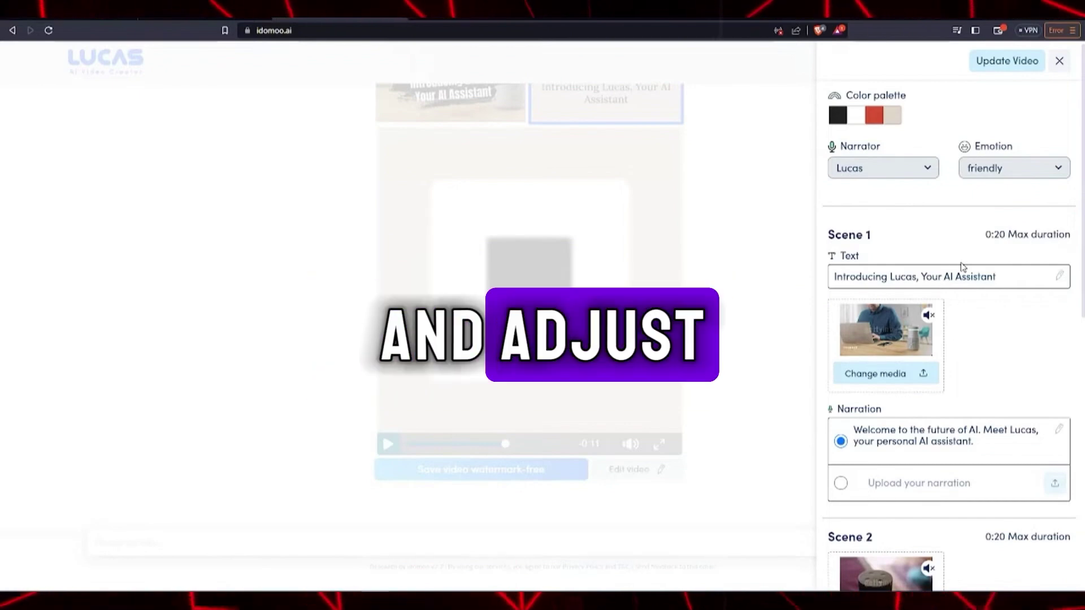
scroll(962, 267, down, 5)
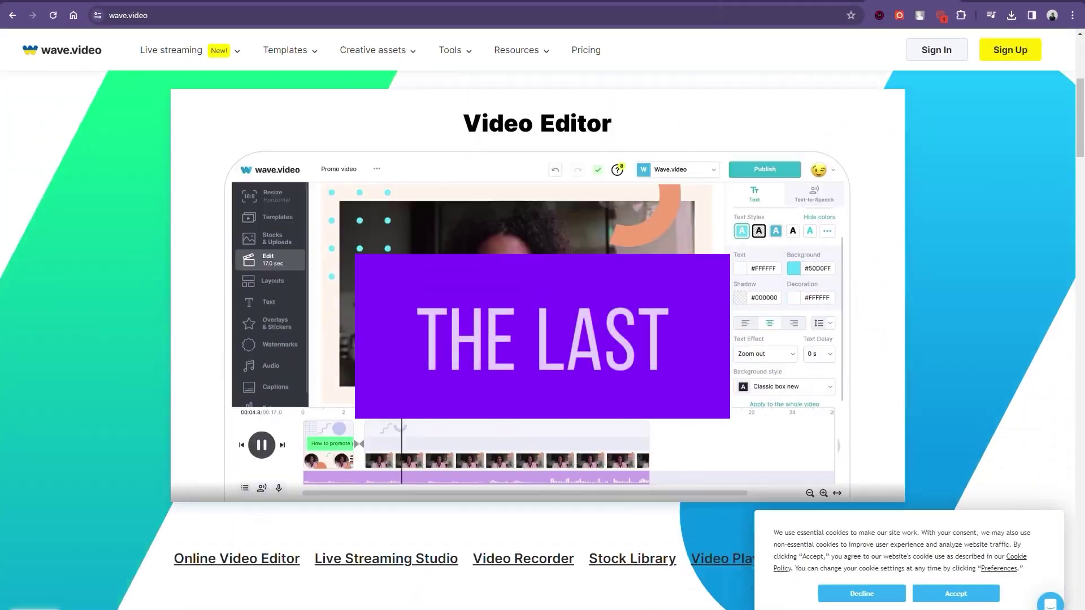
- Browse the sections of the Wave.video homepage
scroll(542, 339, down, 7)
scroll(543, 339, down, 15)
click(918, 592)
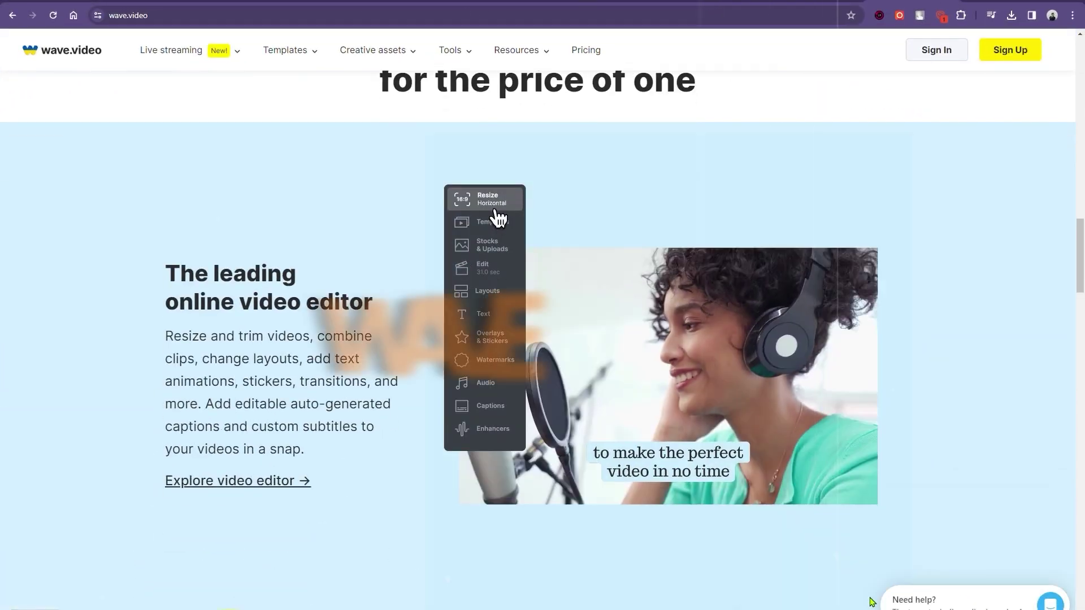
scroll(700, 550, down, 20)
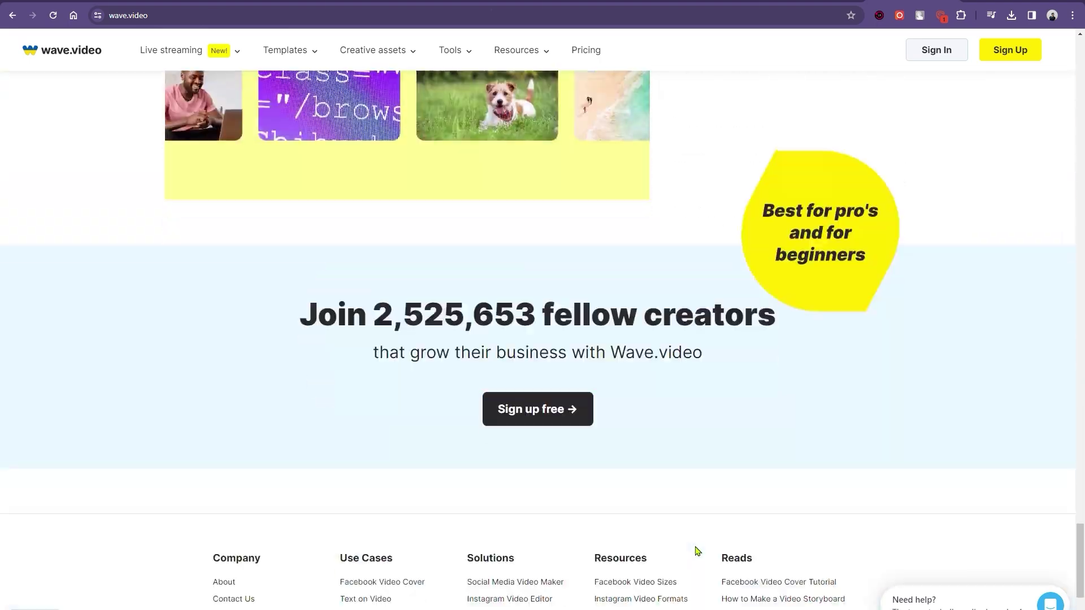
scroll(700, 545, up, 8)
scroll(700, 543, up, 20)
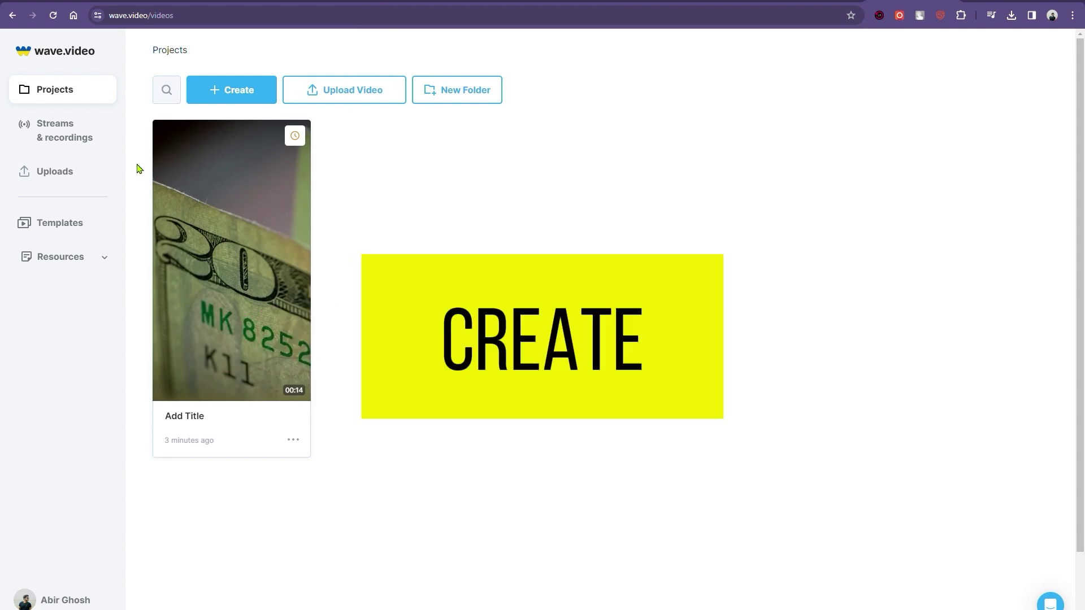
- Go to Subscription from the account menu and view the Free, $16, $24 and $48 plans
click(74, 600)
click(53, 539)
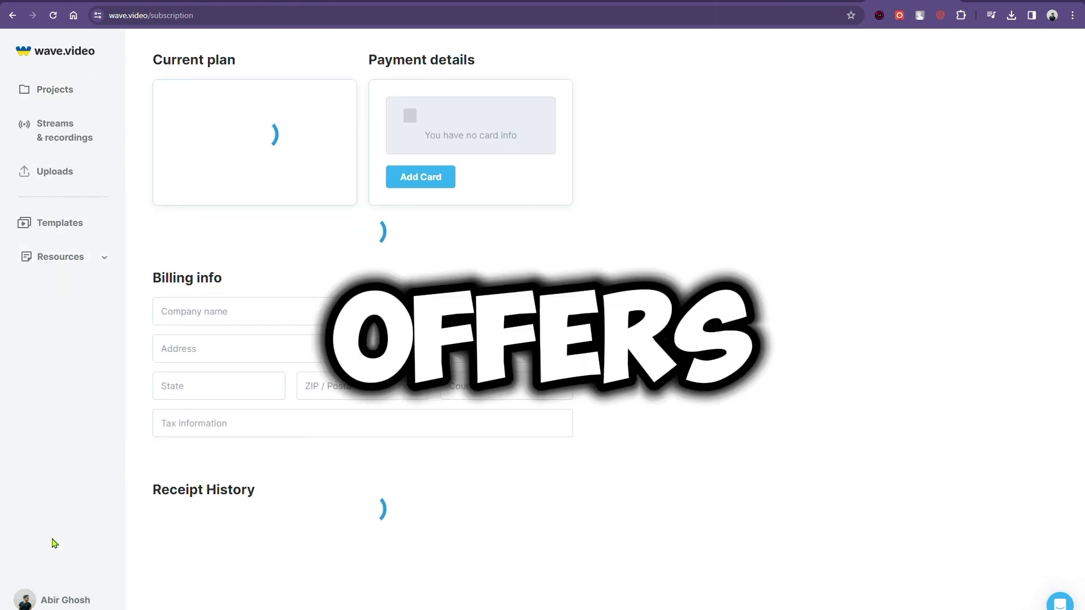
click(268, 187)
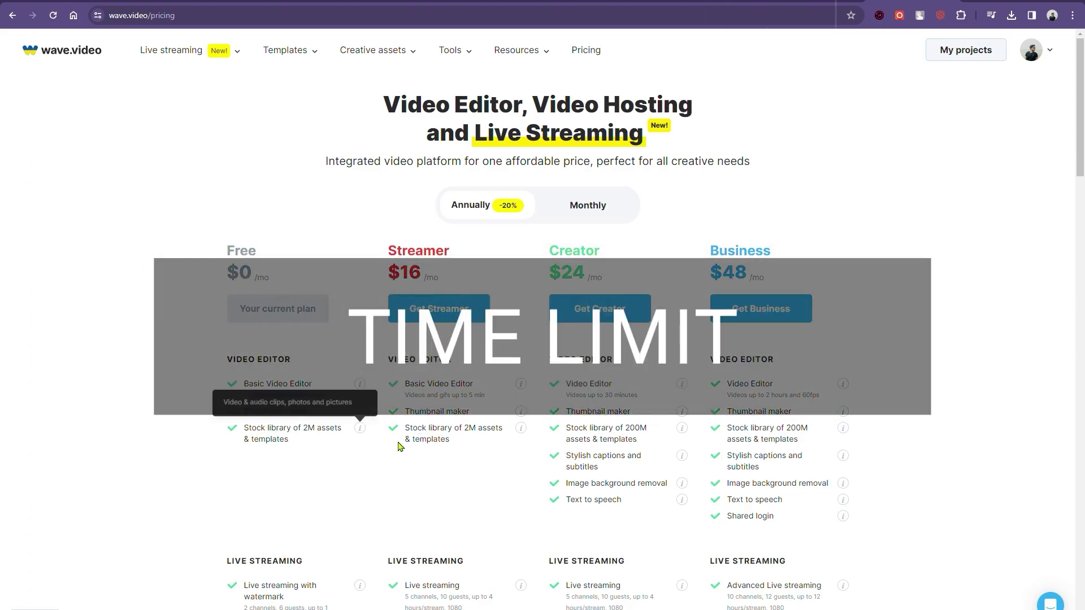
scroll(492, 412, down, 5)
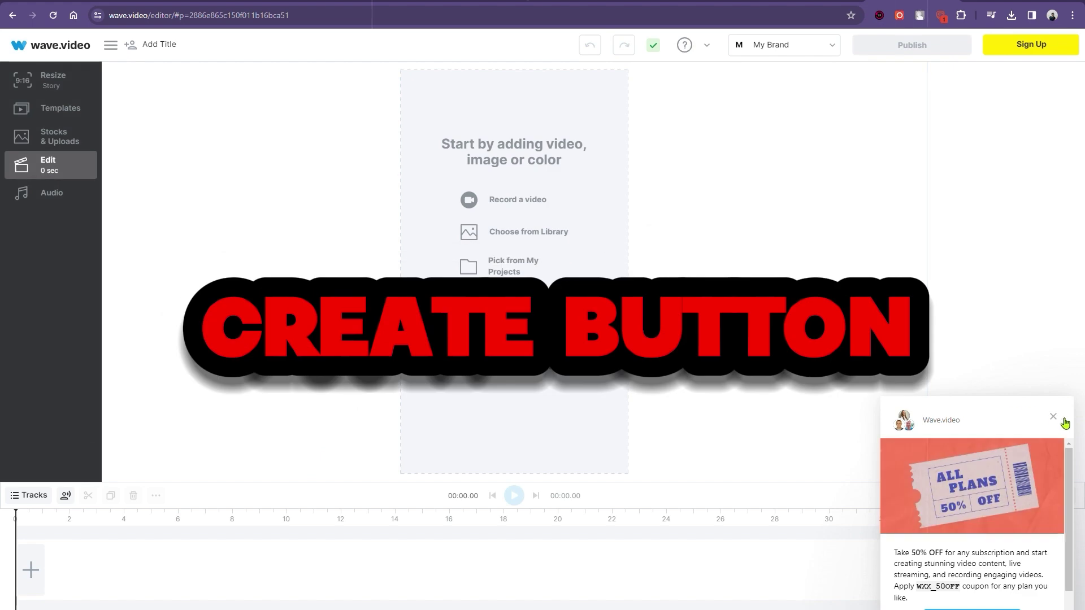
- Dismiss the discount popup, add 'money' stock clips, then browse layouts and text templates
click(1064, 422)
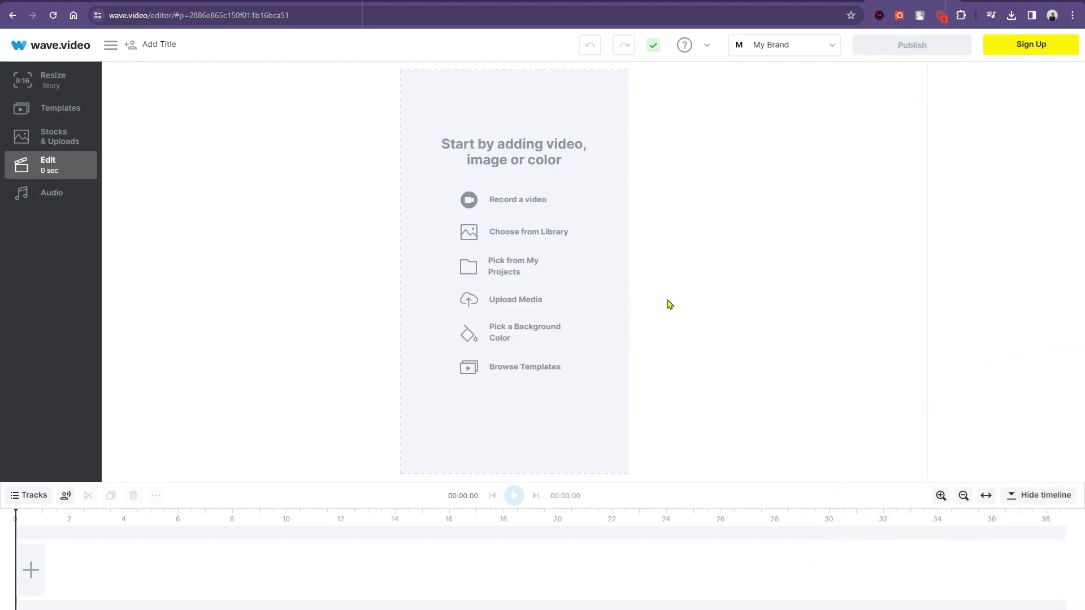
click(40, 138)
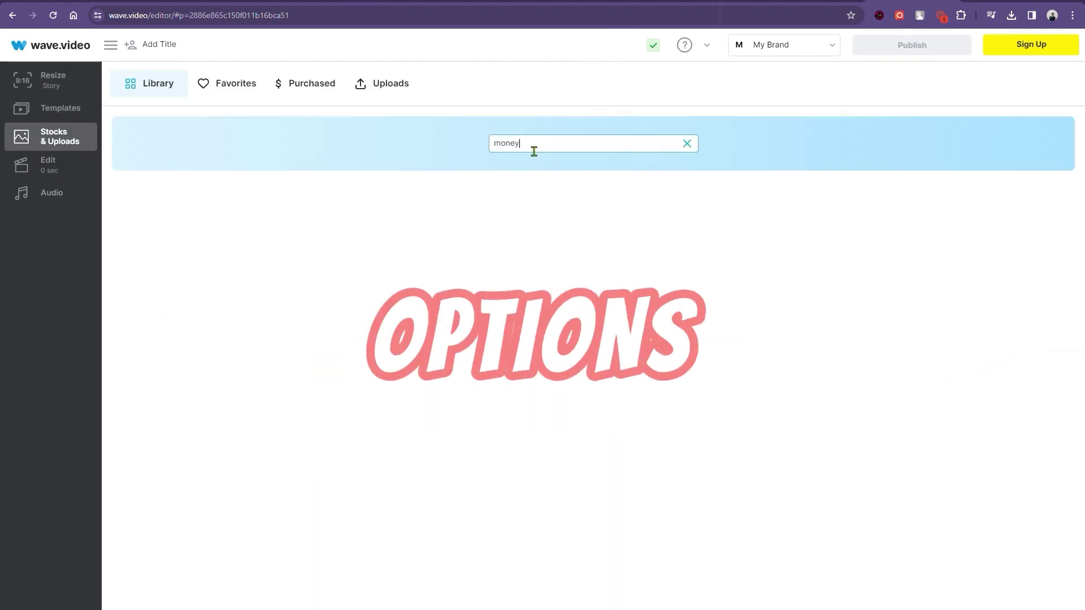
key(Return)
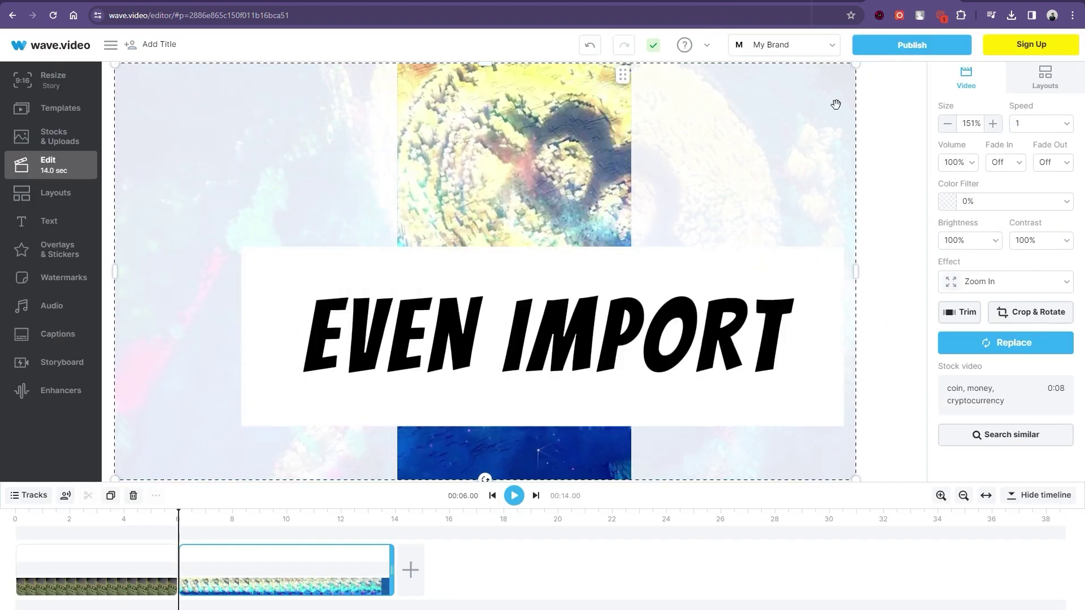
click(56, 198)
click(56, 221)
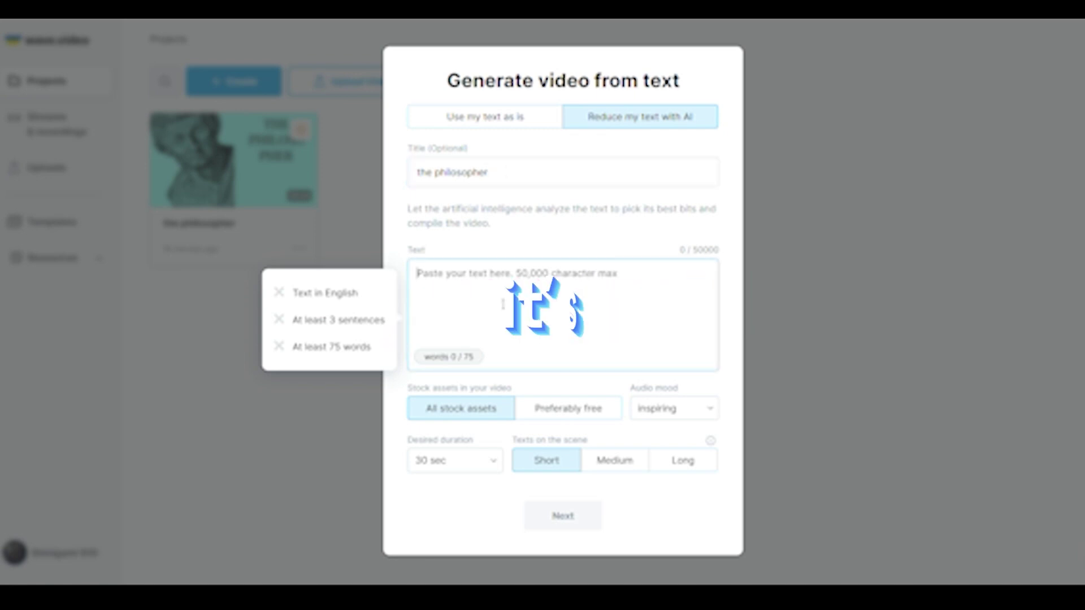
- Paste the philosopher script as is, prefer free stock footage, and preview square templates
key(ctrl+v)
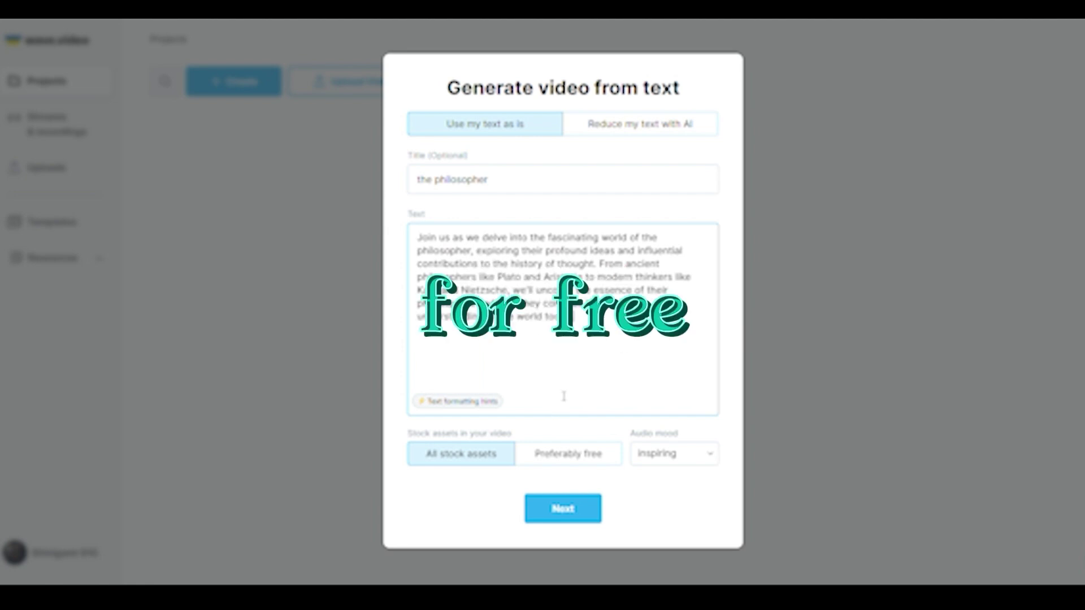
click(573, 458)
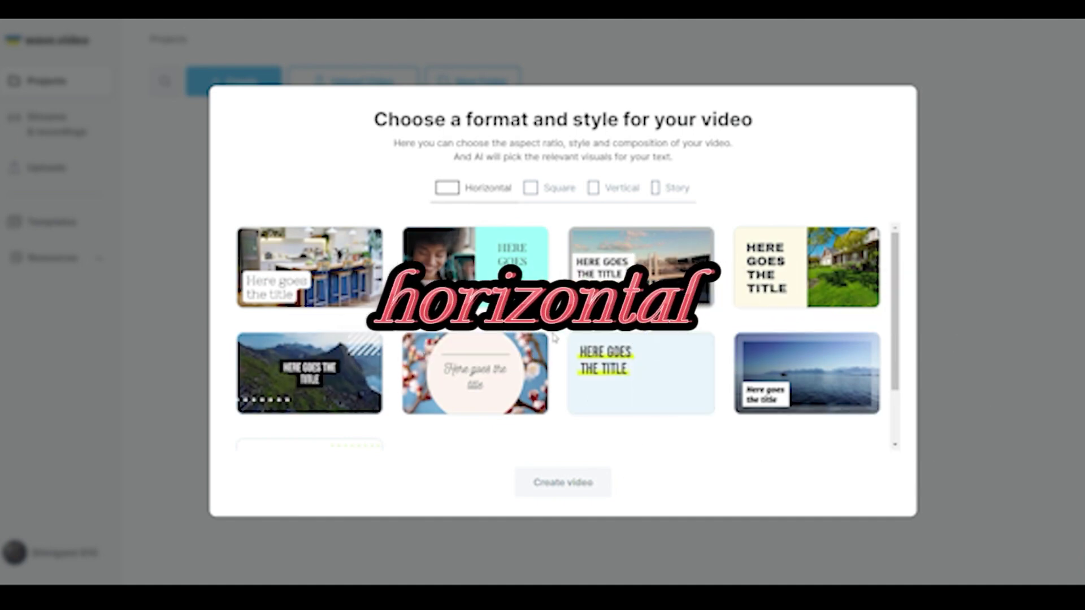
click(537, 192)
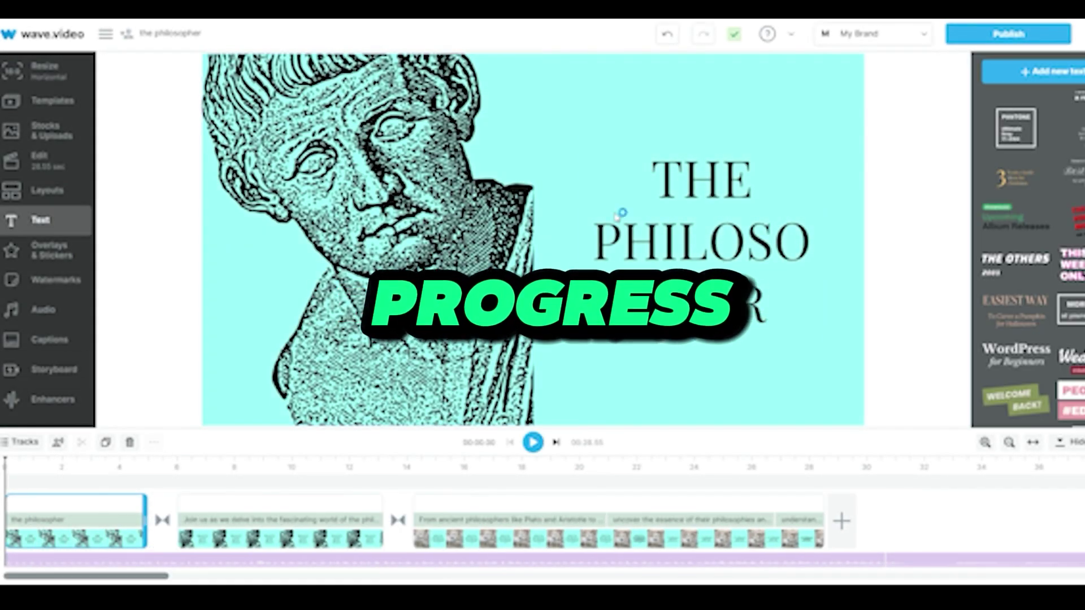
- Move the title text higher and delete the history-of-thought caption scene
click(688, 250)
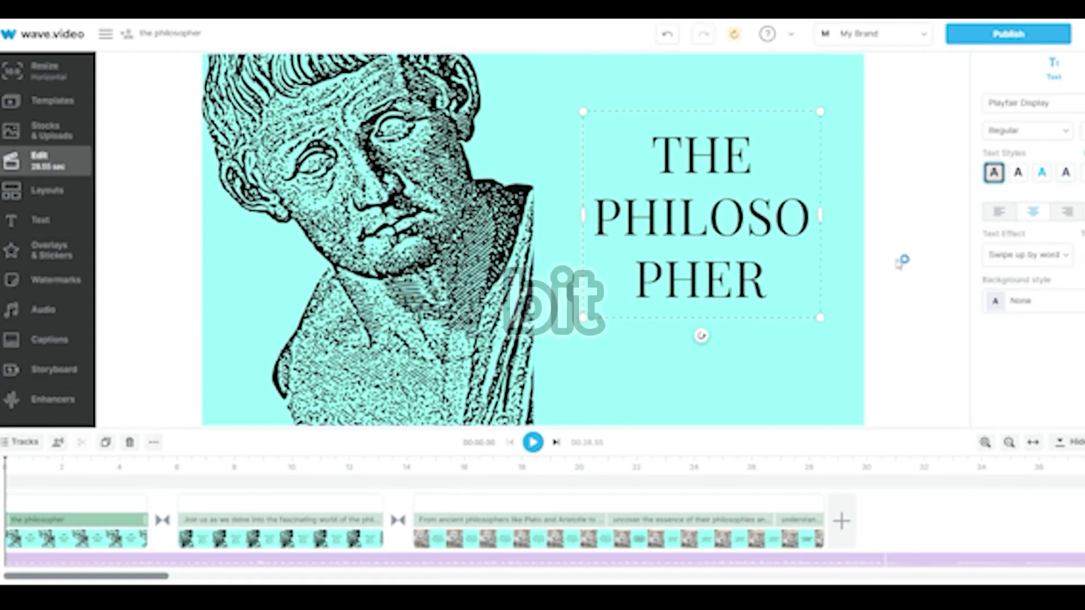
drag(706, 225, 708, 180)
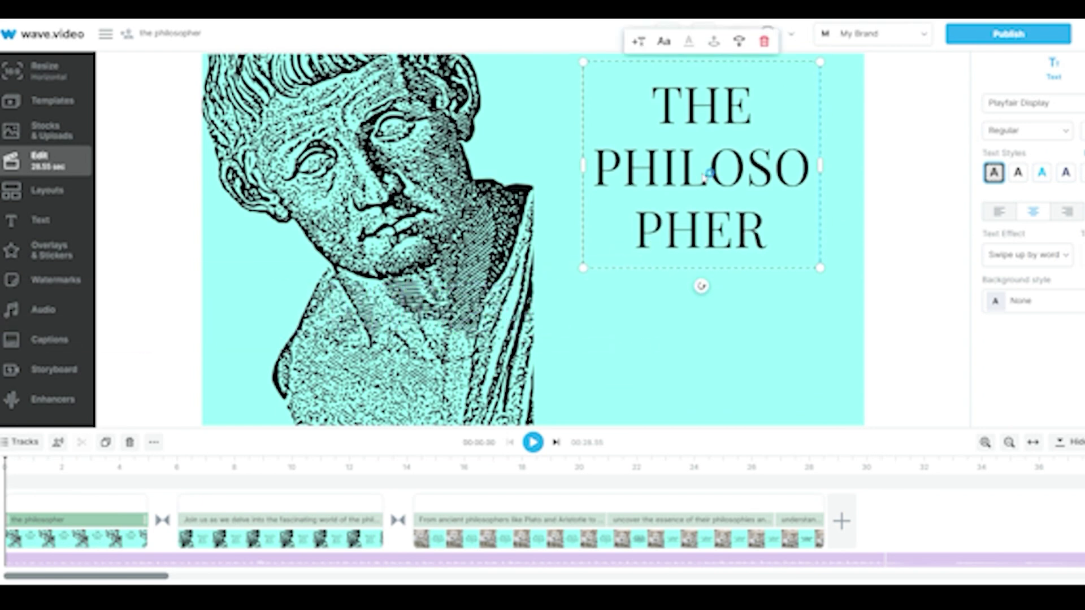
click(464, 260)
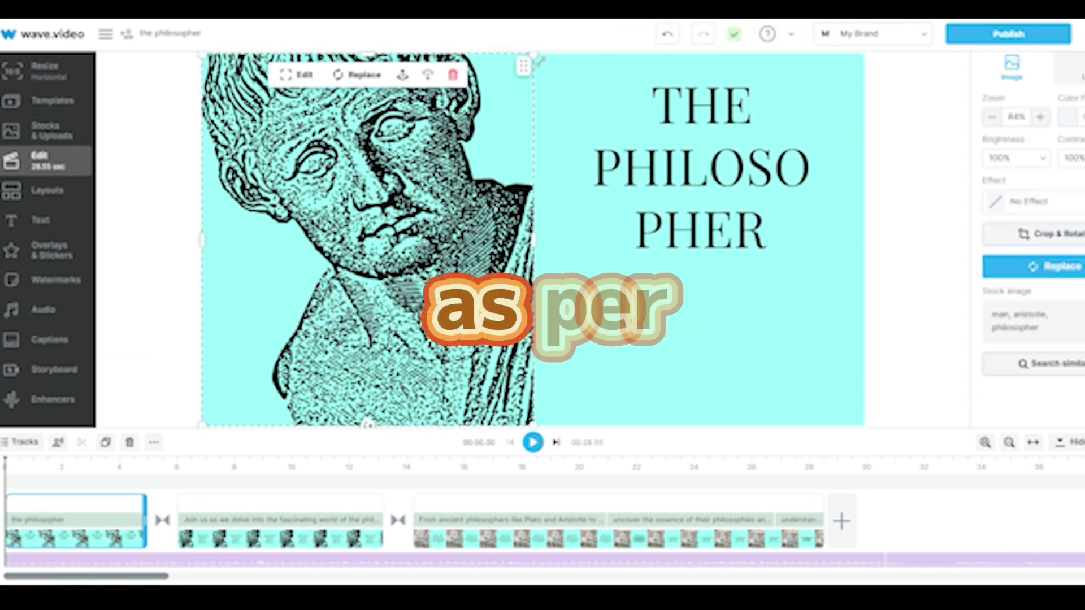
click(701, 226)
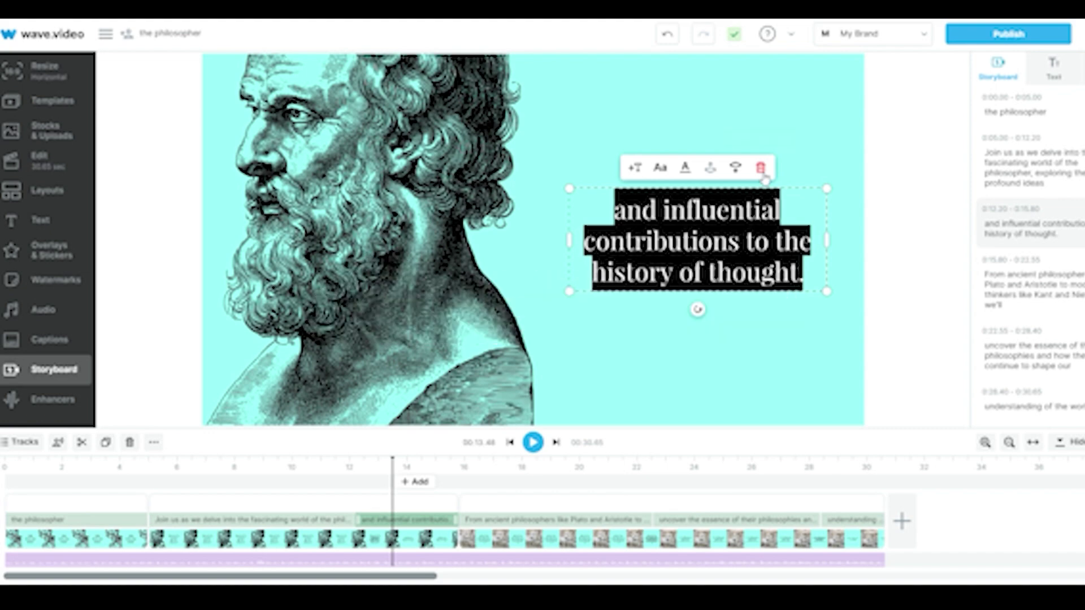
click(762, 171)
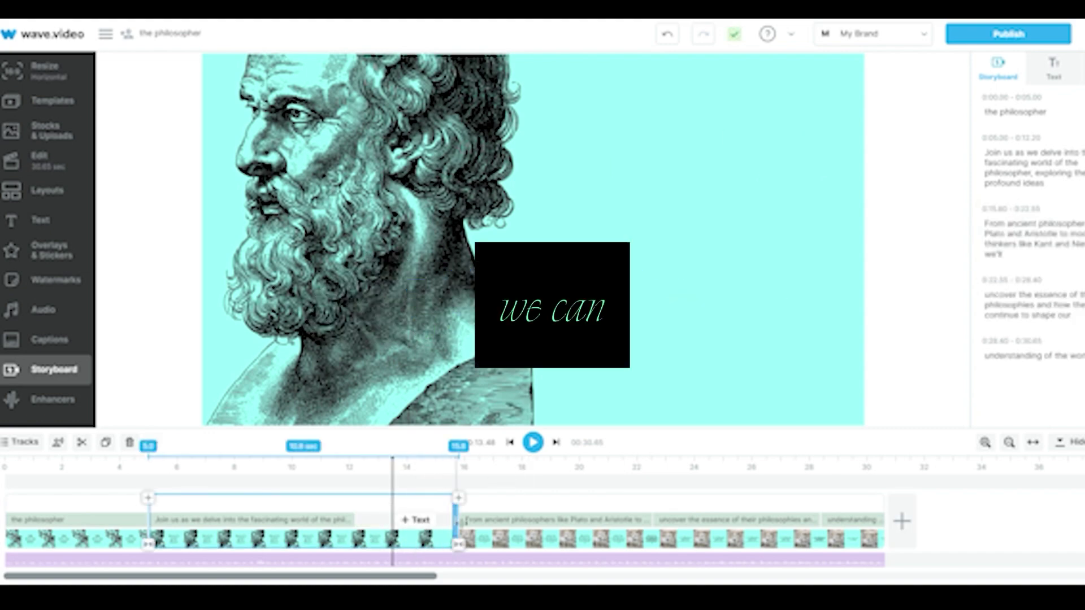
- Shorten the video to 28.55 sec, add a scene transition, and bring up the music library
drag(456, 523, 382, 529)
click(382, 528)
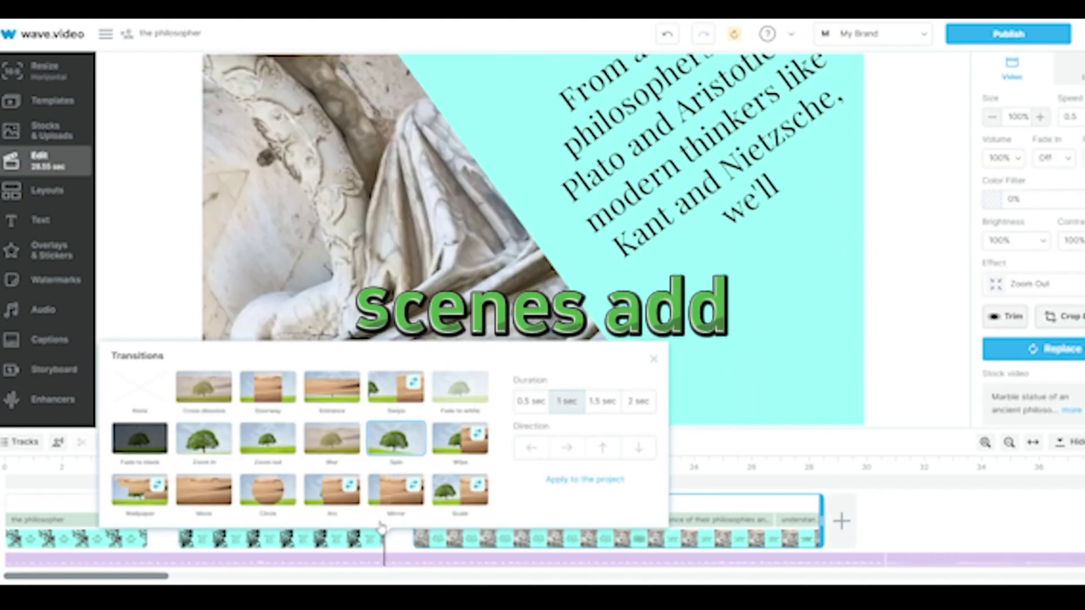
click(914, 515)
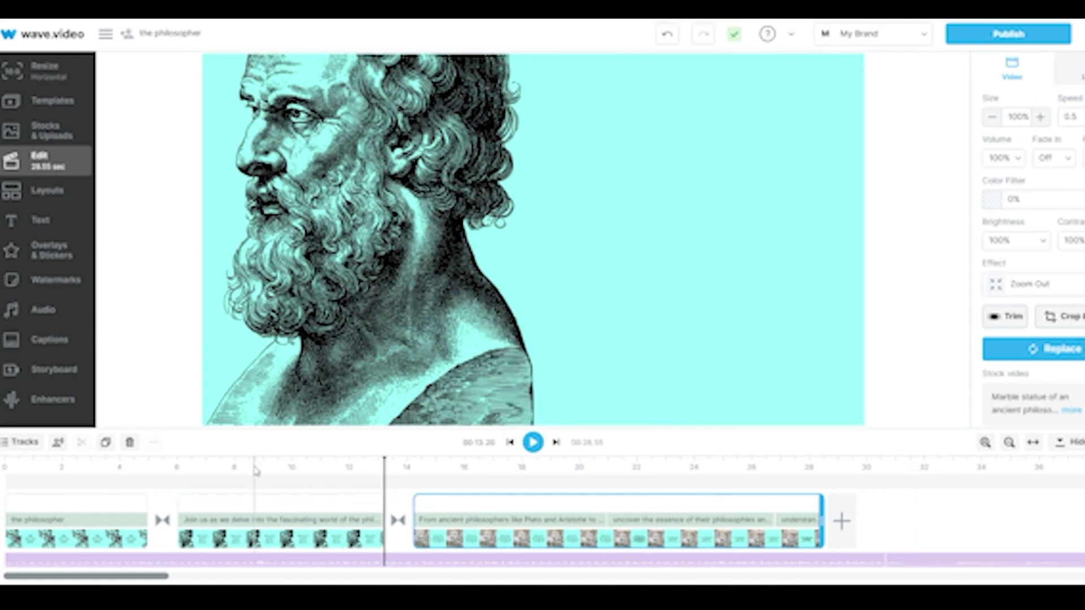
click(81, 465)
click(66, 316)
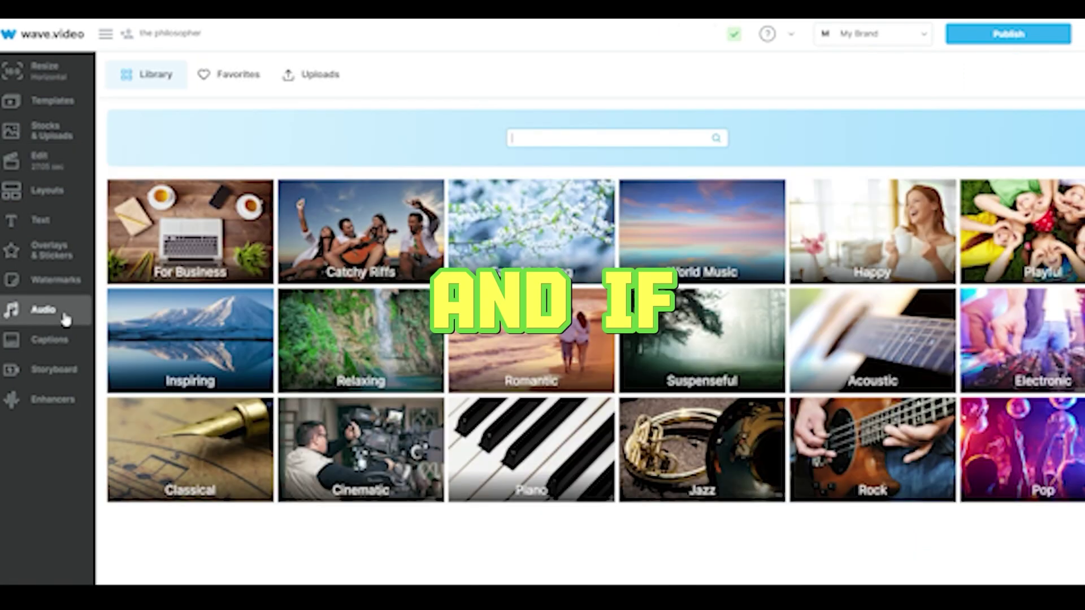